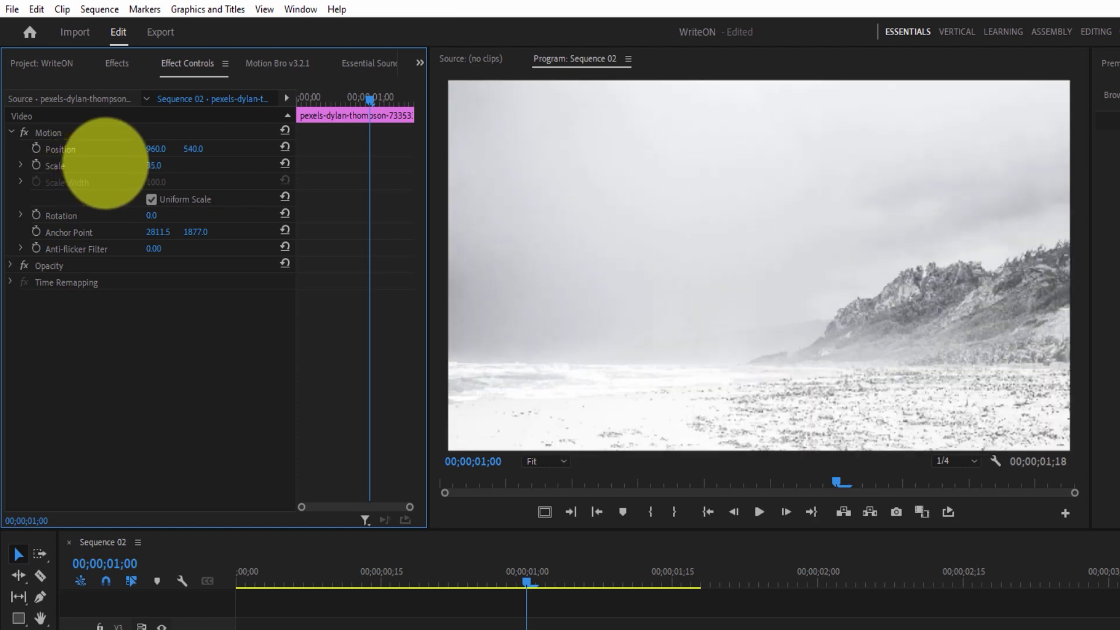
Add a horizontal text layer reading "Write On!" over the beach image at 00;00;01;00 in the sequence.
mouse_move(193, 149)
mouse_down()
mouse_move(237, 150)
mouse_move(131, 132)
mouse_move(200, 120)
mouse_move(250, 131)
mouse_move(200, 150)
mouse_up()
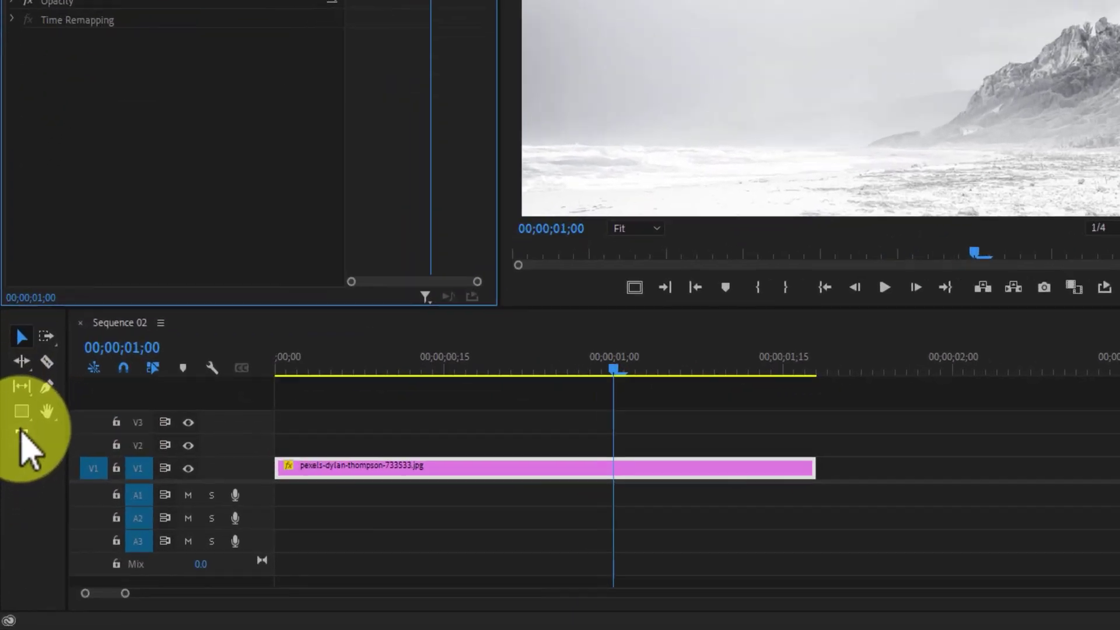
click(17, 584)
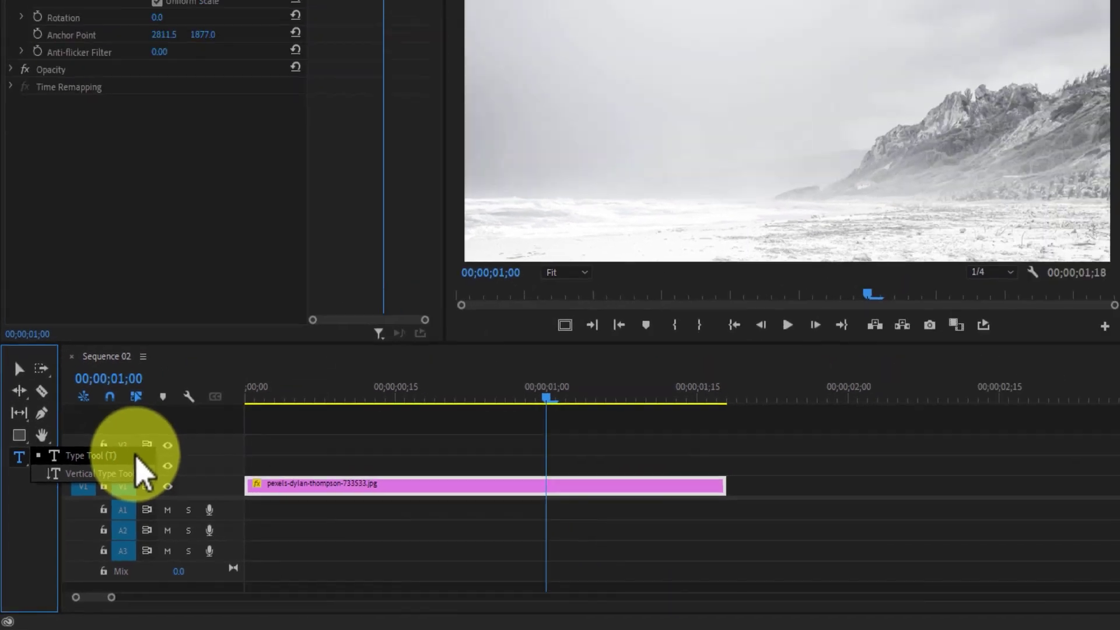
click(271, 284)
click(474, 194)
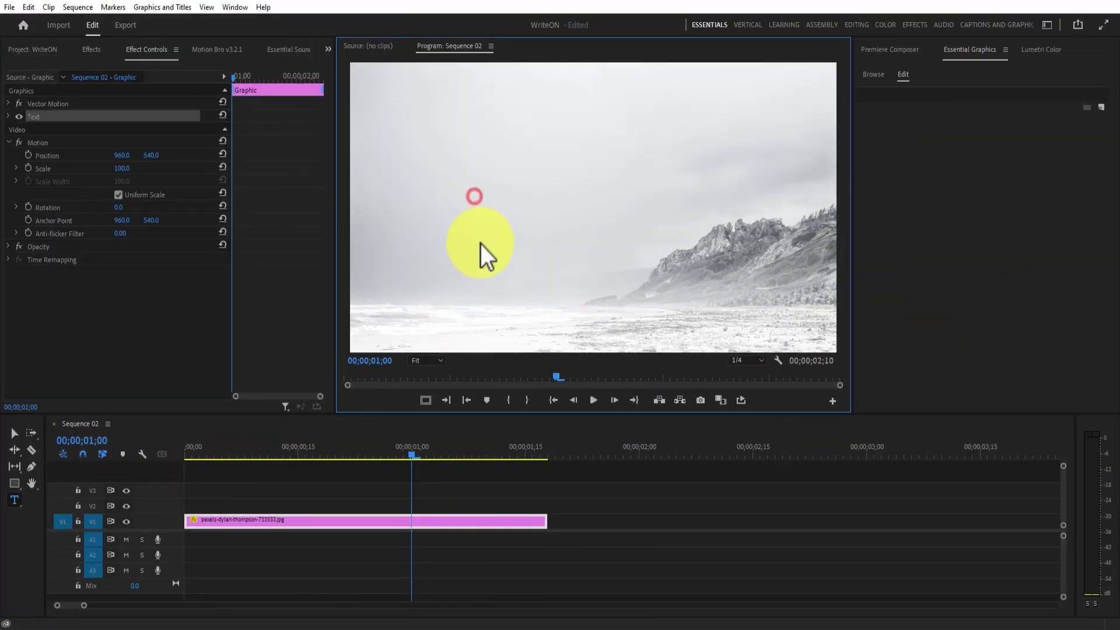
text(W)
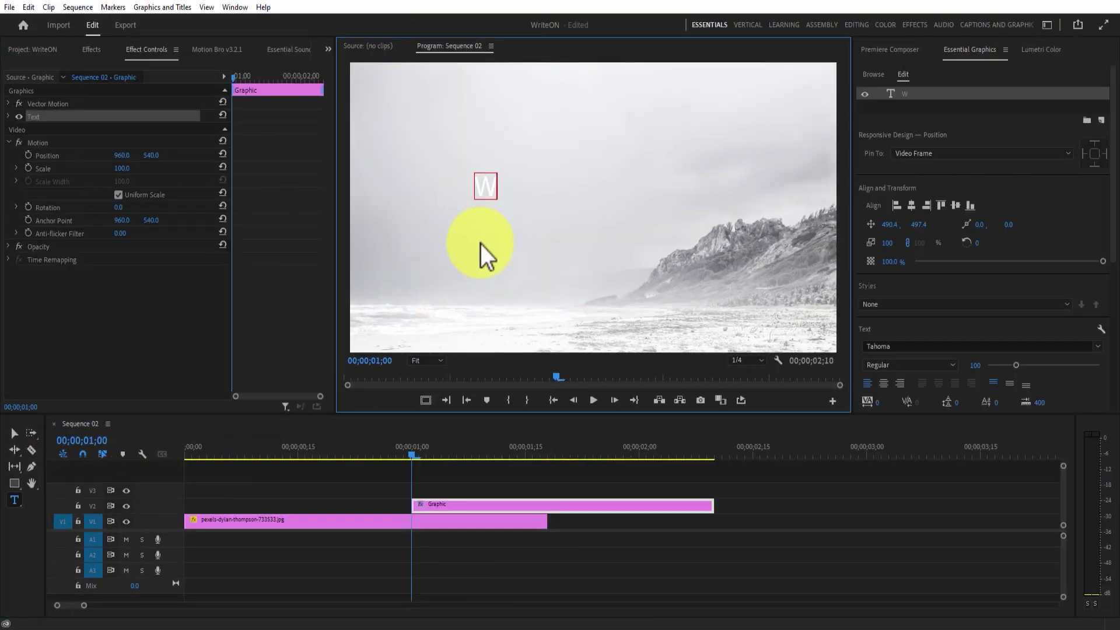
text(rite On!)
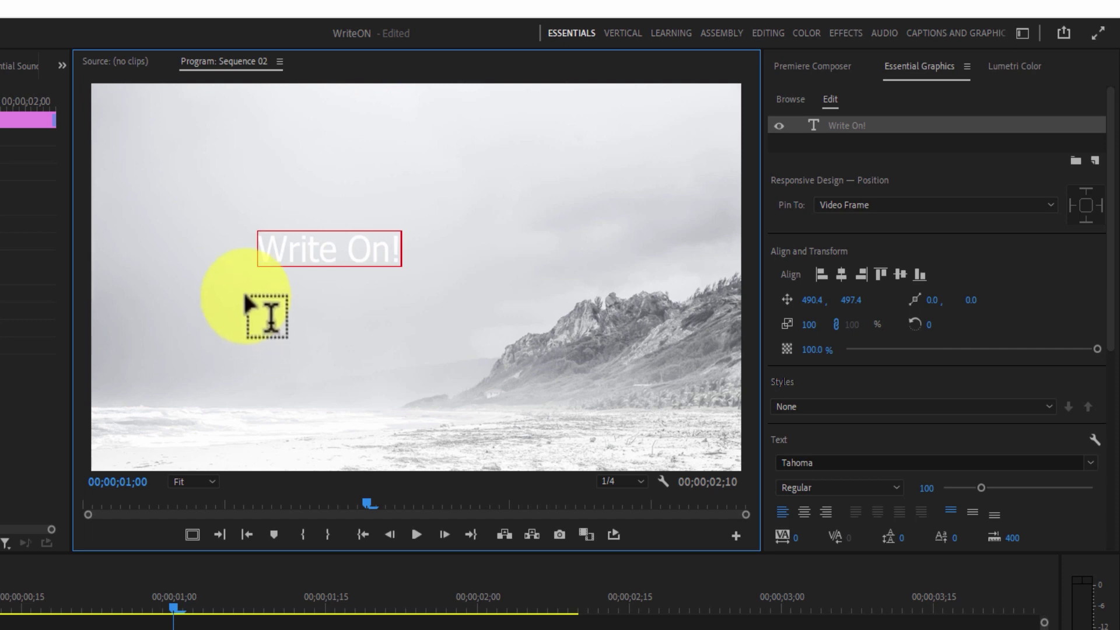
Find the title's text settings in Essential Graphics and set the font size of the whole "Write On!" text to 217.
click(908, 66)
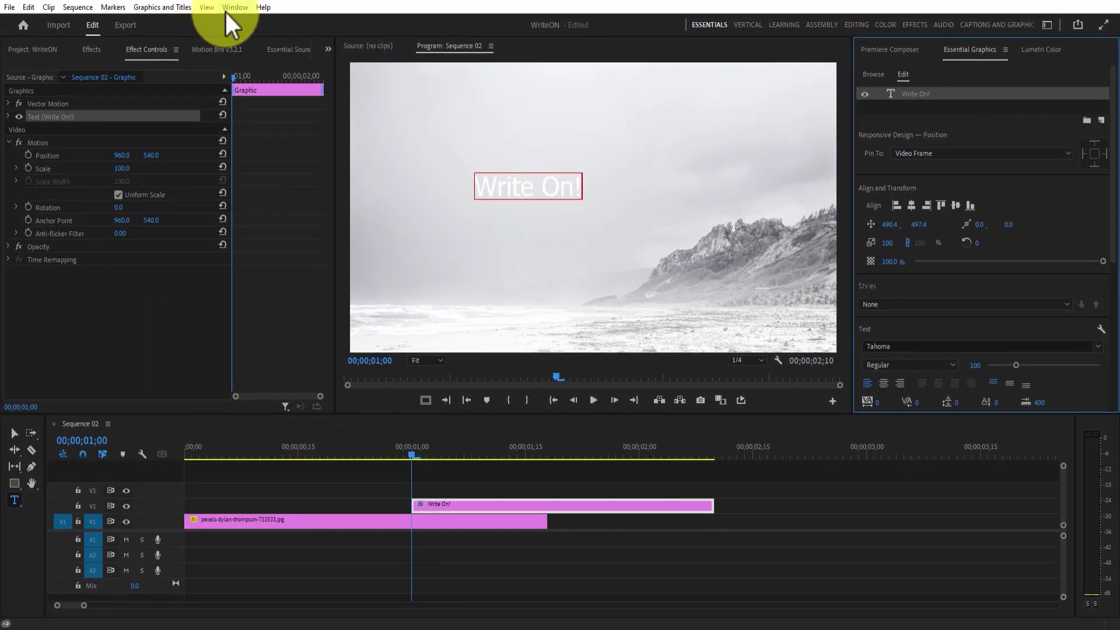
click(225, 8)
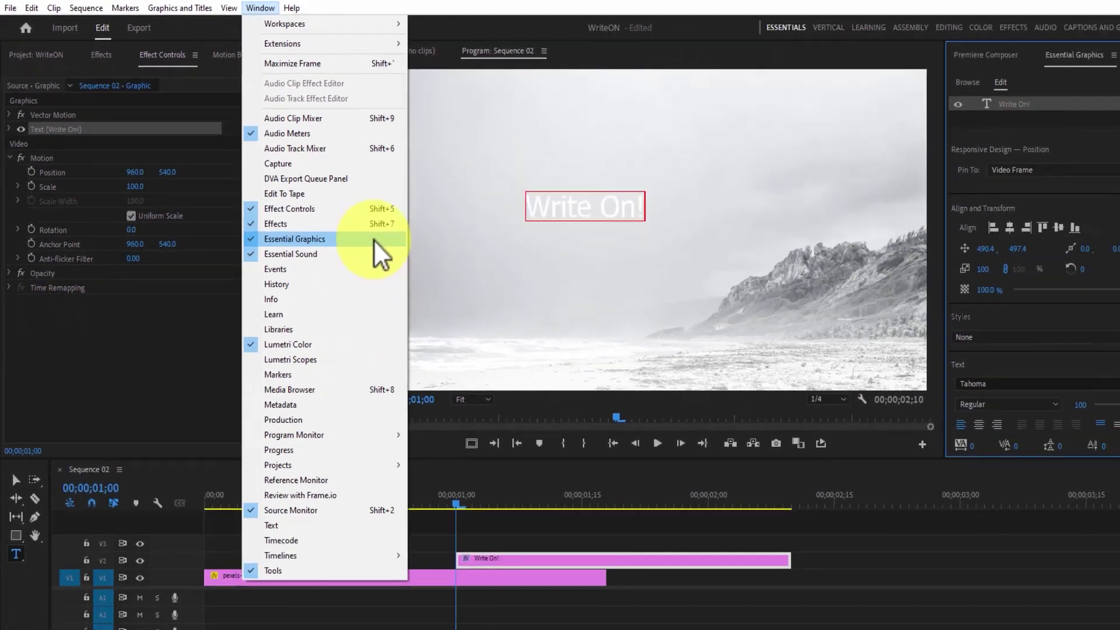
click(673, 448)
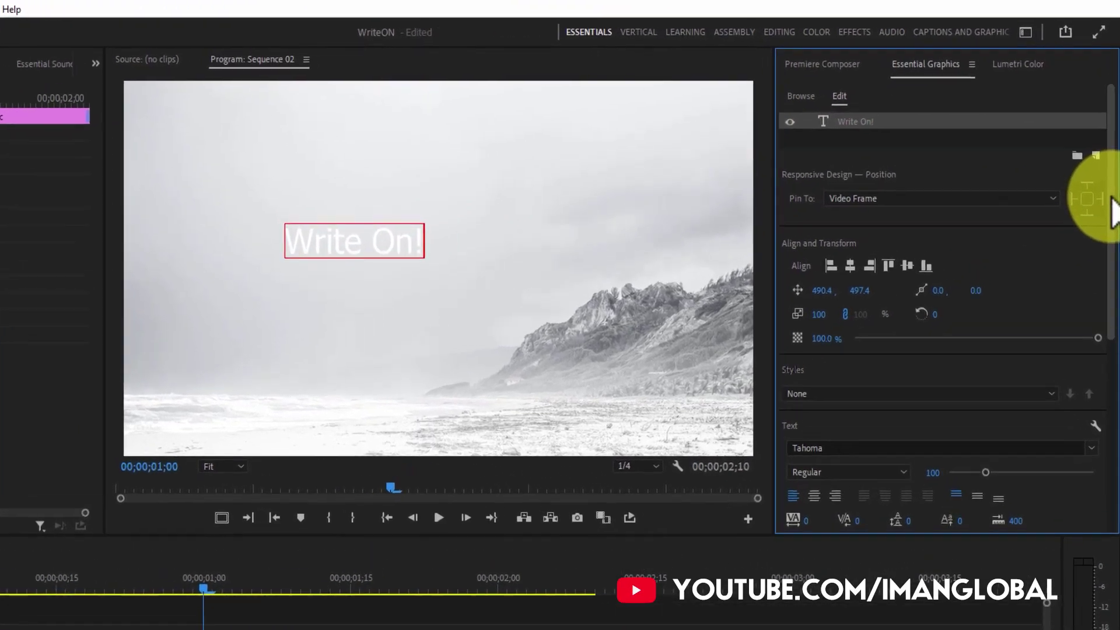
drag(1112, 153, 1115, 210)
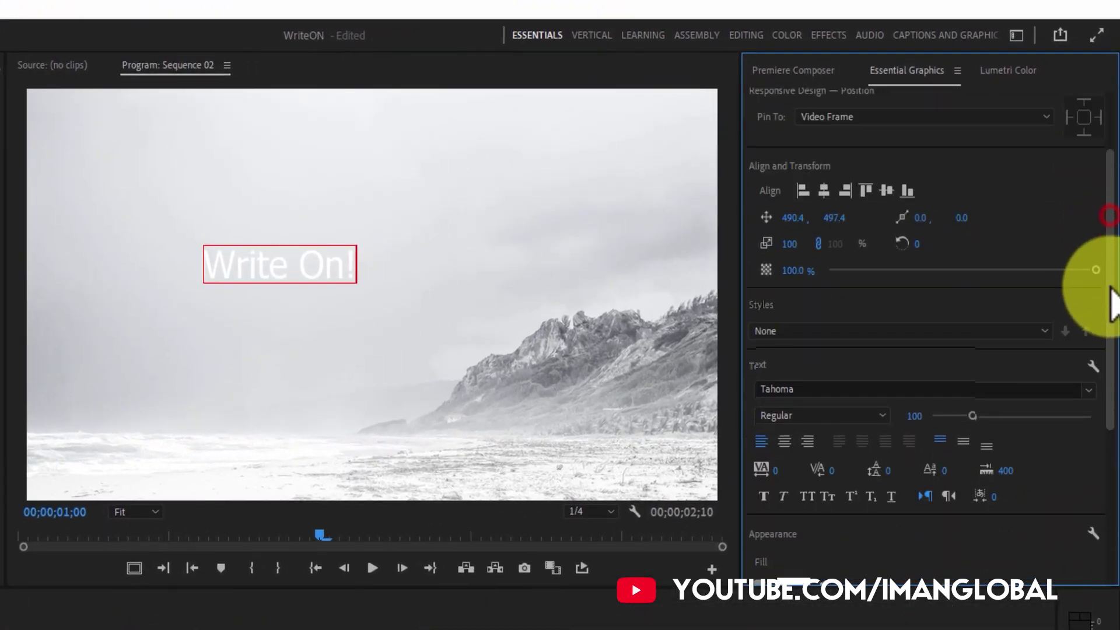
drag(1111, 286, 1111, 369)
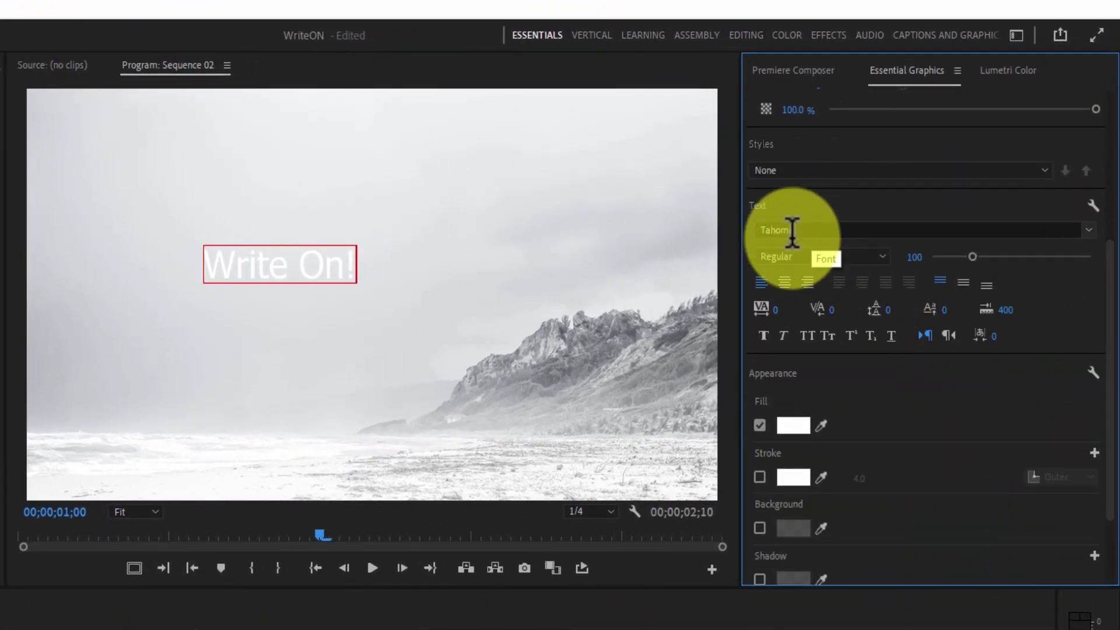
double_click(307, 262)
key(ctrl+a)
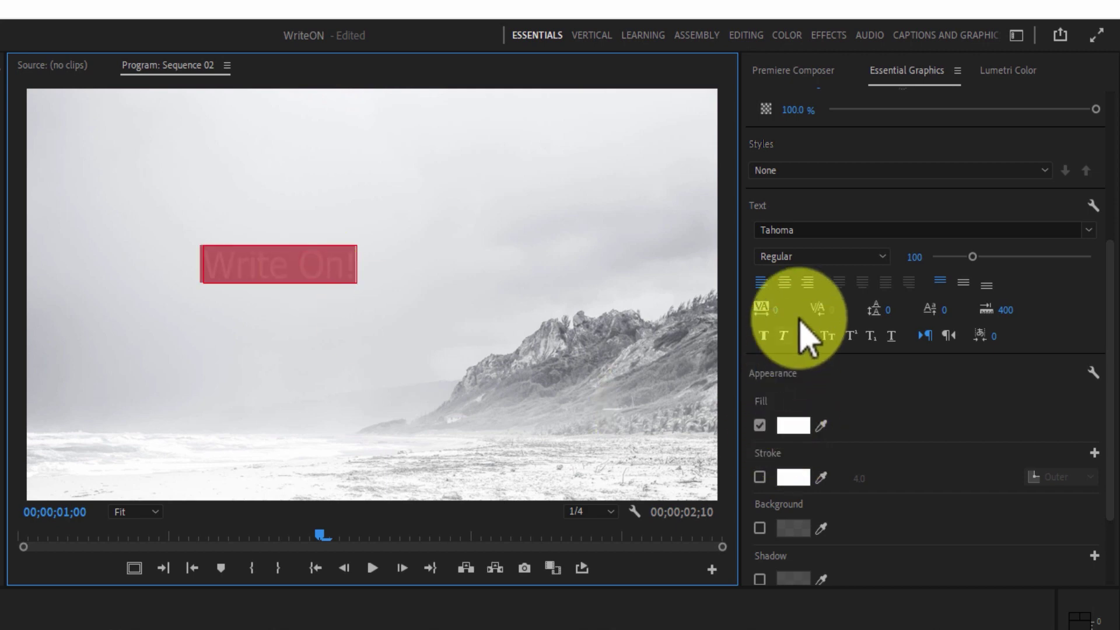
drag(915, 257, 1021, 255)
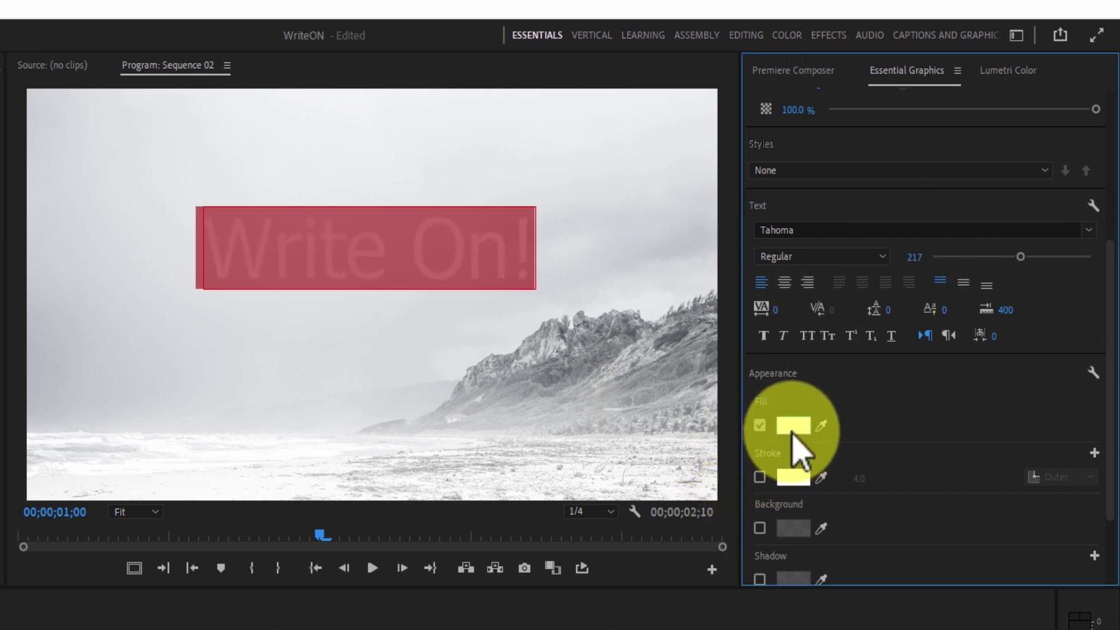
Sample the title's fill color from the mountain in the image, picking the grey 686C6E.
click(794, 427)
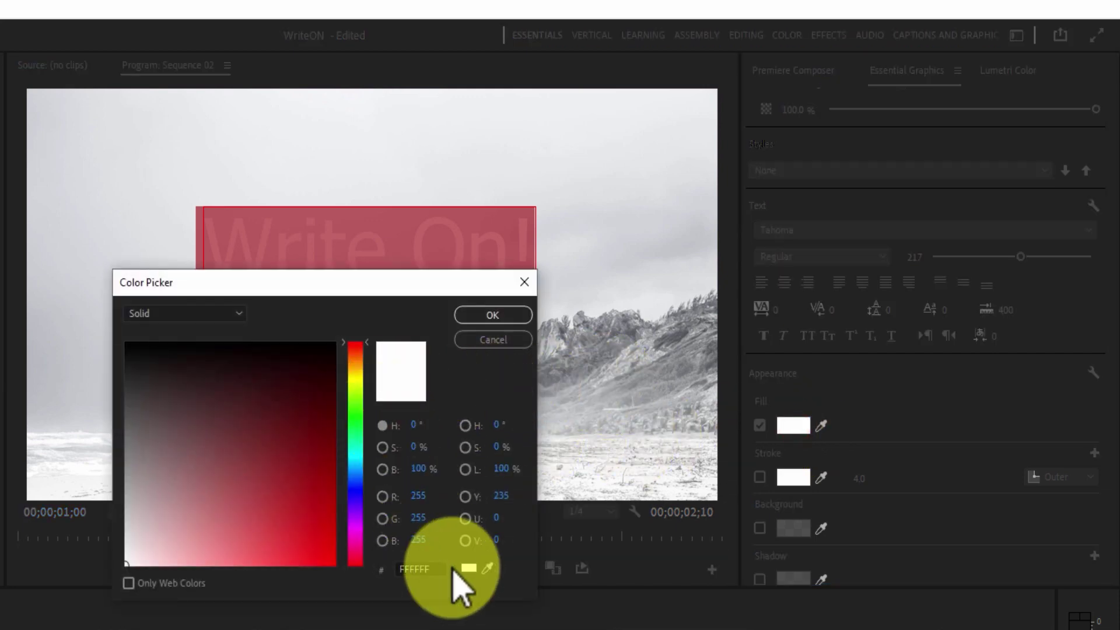
drag(488, 571, 663, 337)
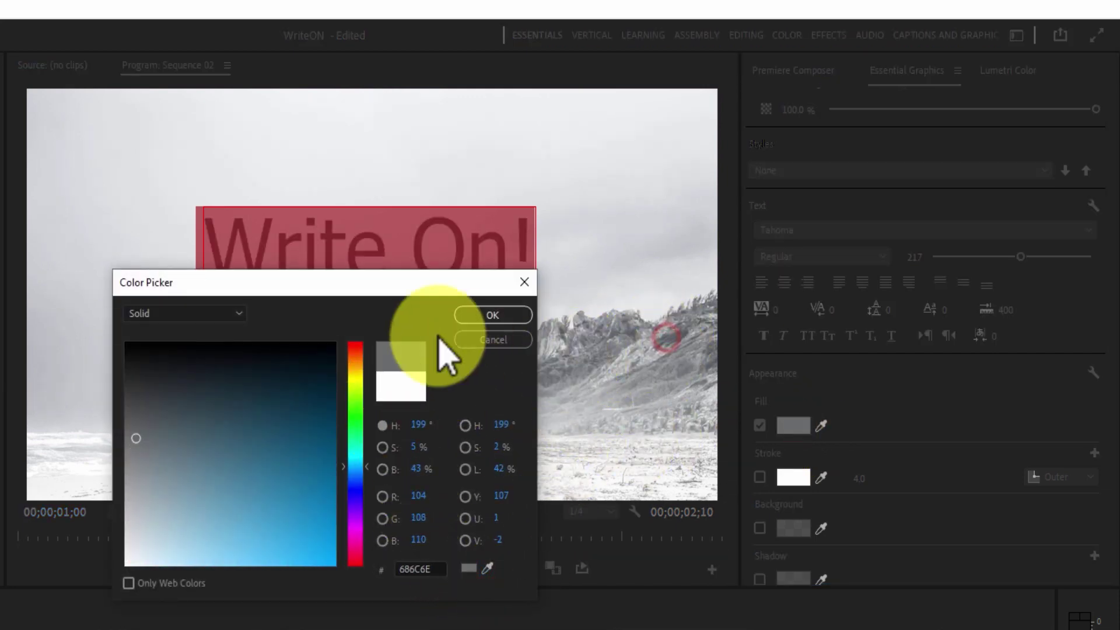
click(484, 316)
Change the title's font to The Andallass.
click(833, 231)
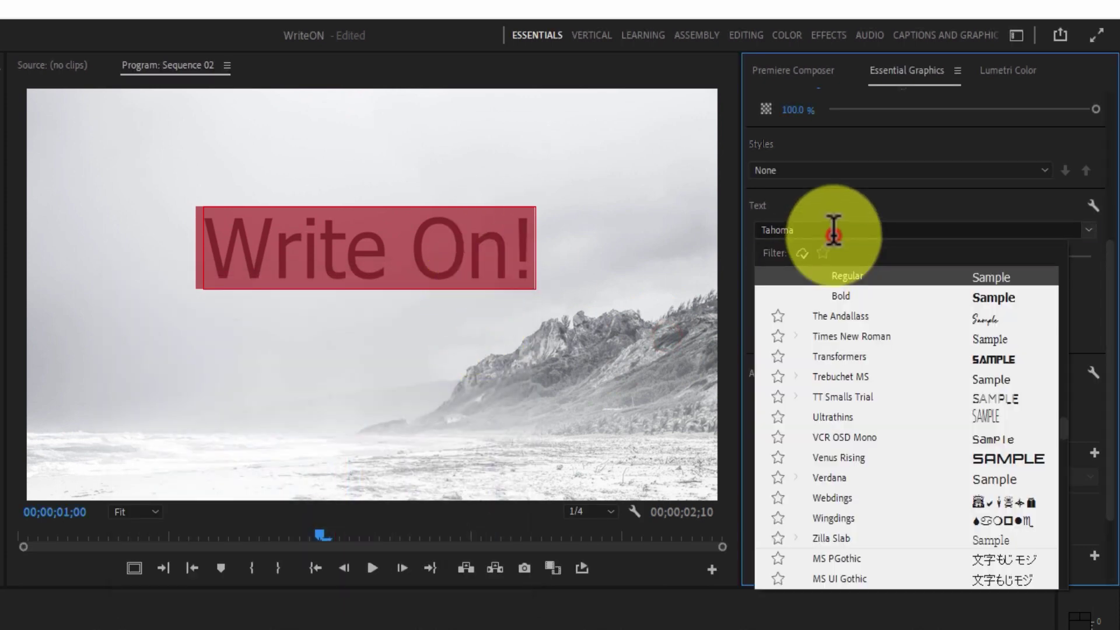
text(and)
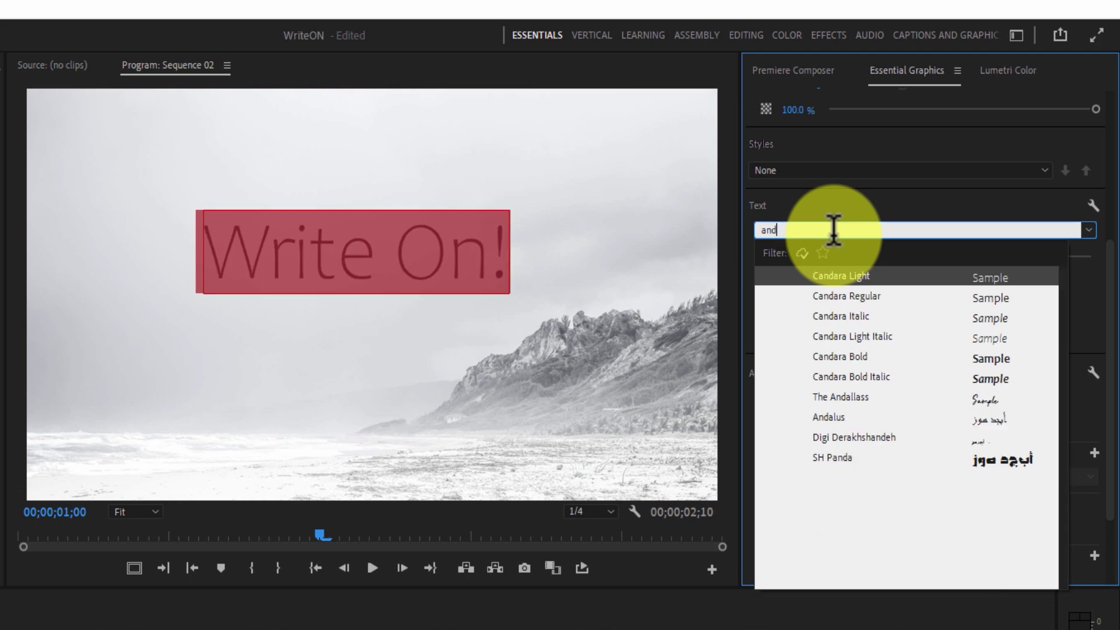
click(867, 397)
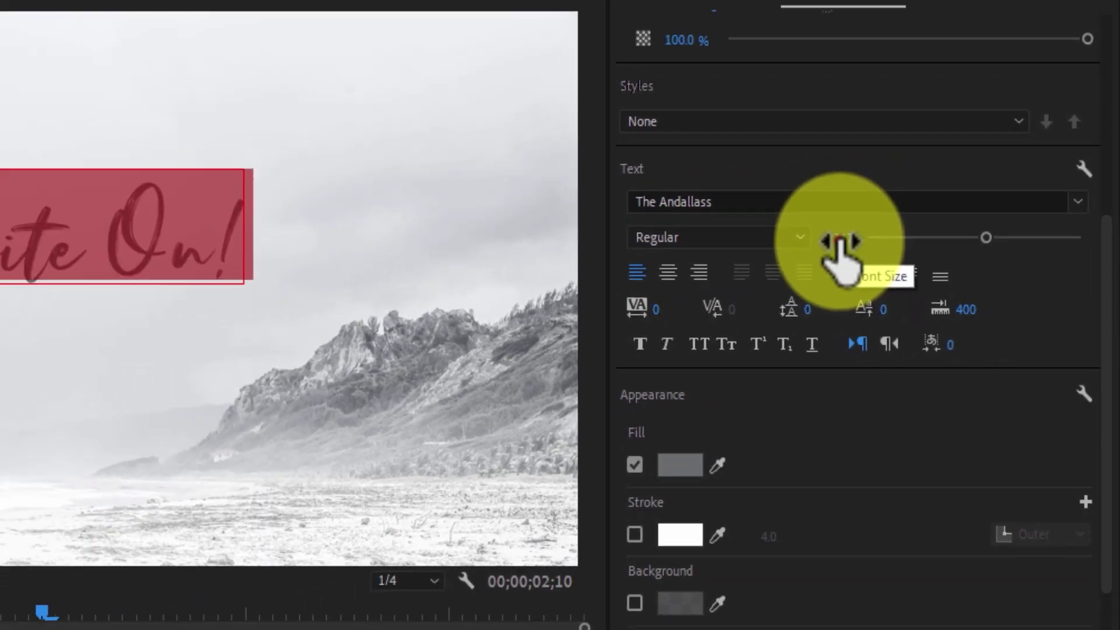
Enlarge the title to font size 407 and move it left and slightly down toward the middle of the frame.
click(738, 208)
drag(911, 258, 1088, 258)
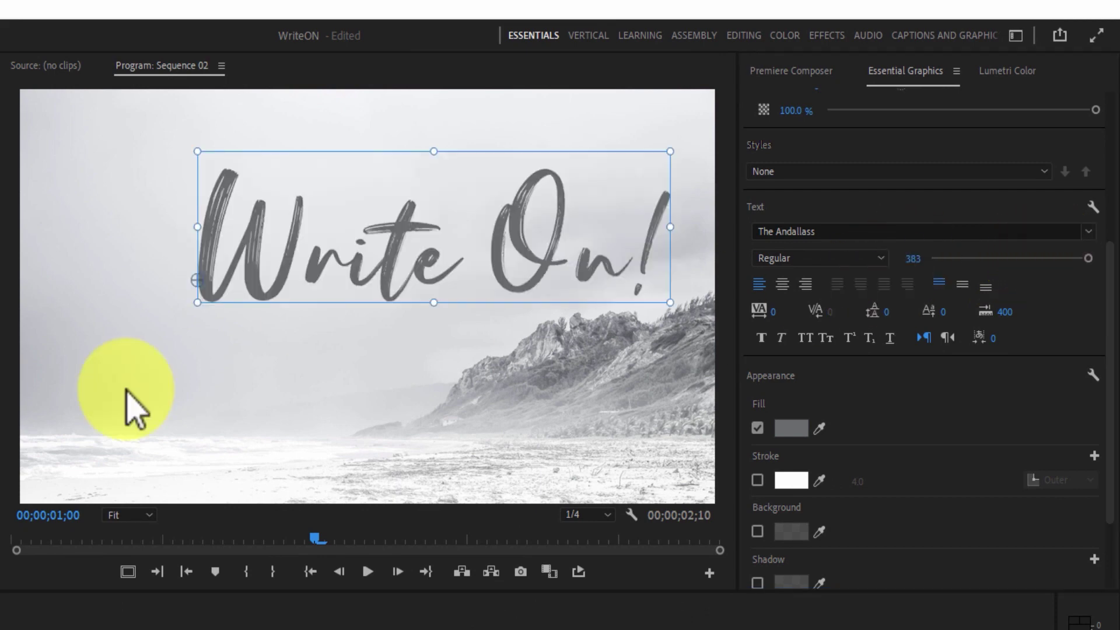
drag(520, 238, 474, 278)
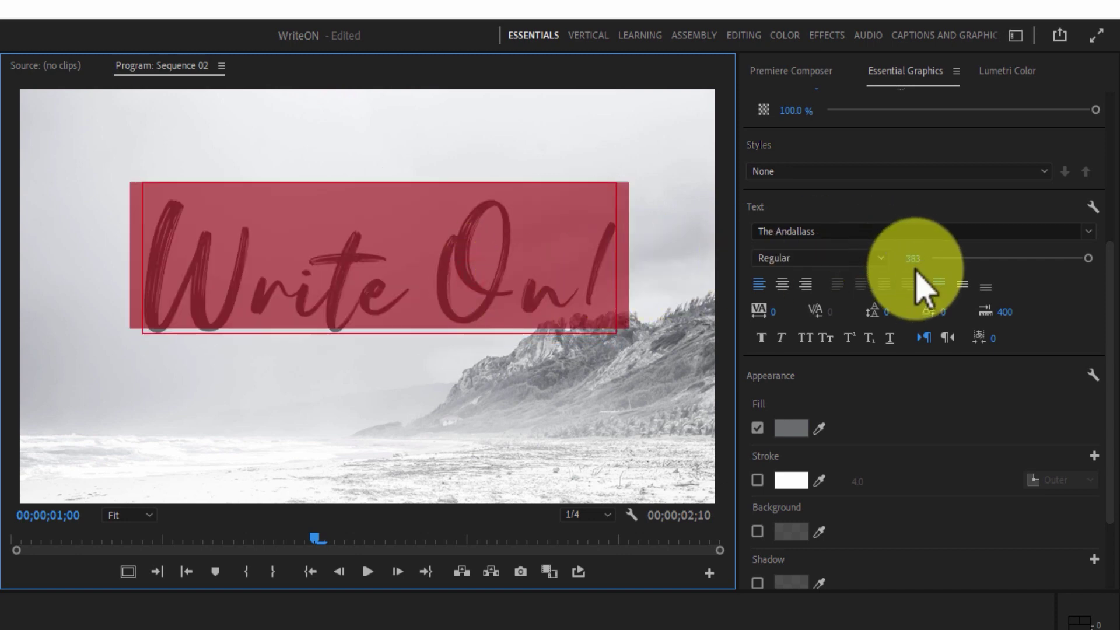
drag(916, 259, 932, 250)
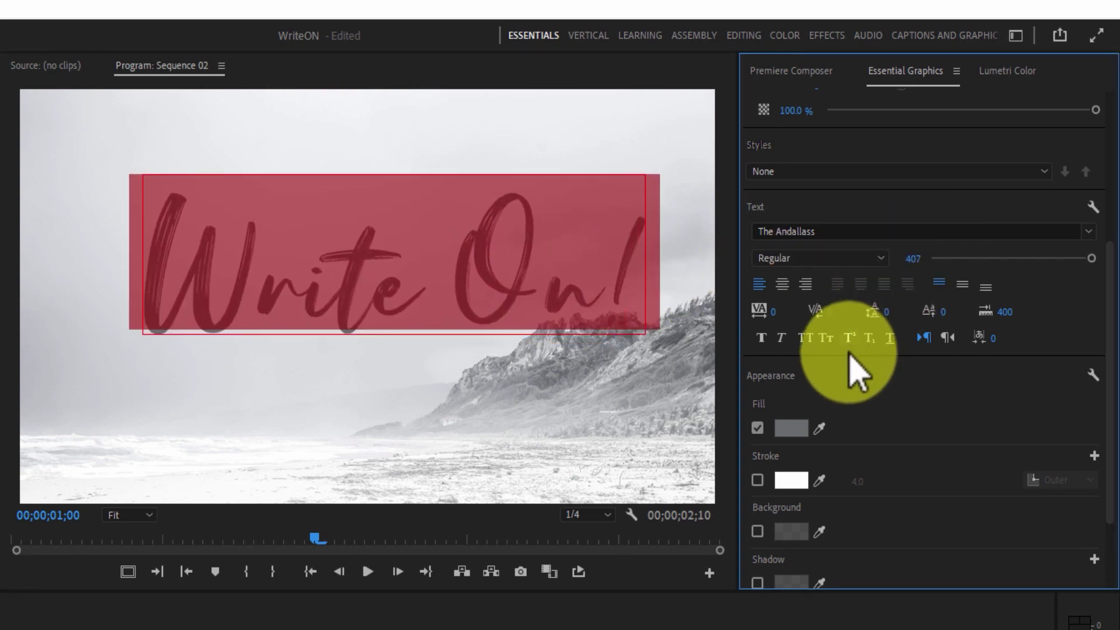
Tighten the title's tracking to -59 and set its fill color to the pink hex value ff006c.
drag(761, 321, 694, 321)
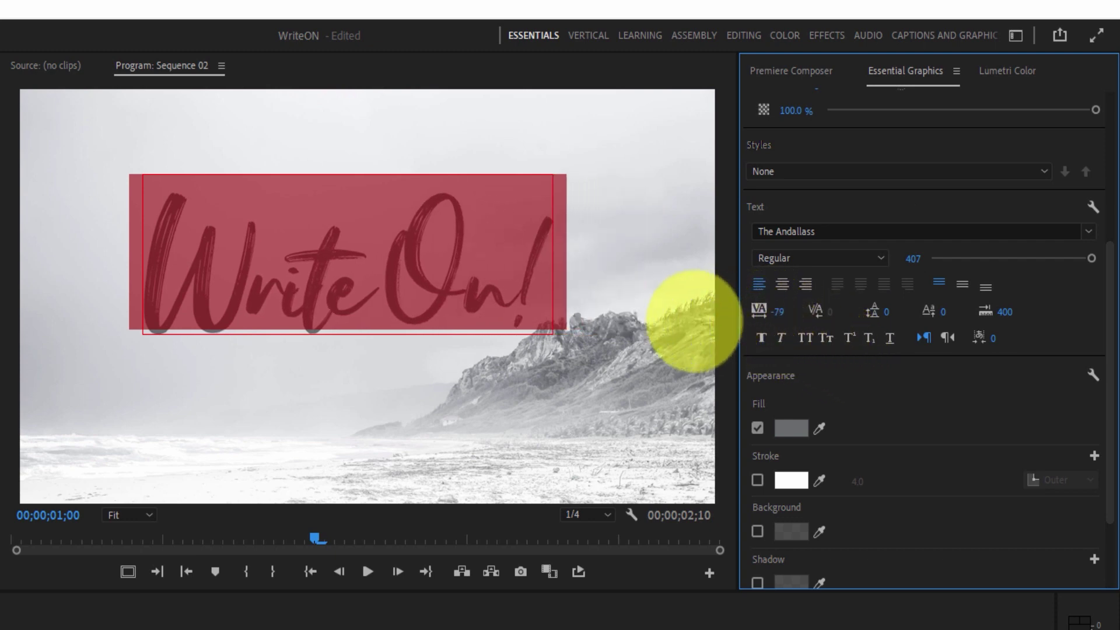
mouse_move(780, 319)
mouse_down()
mouse_move(758, 318)
mouse_move(795, 310)
mouse_up()
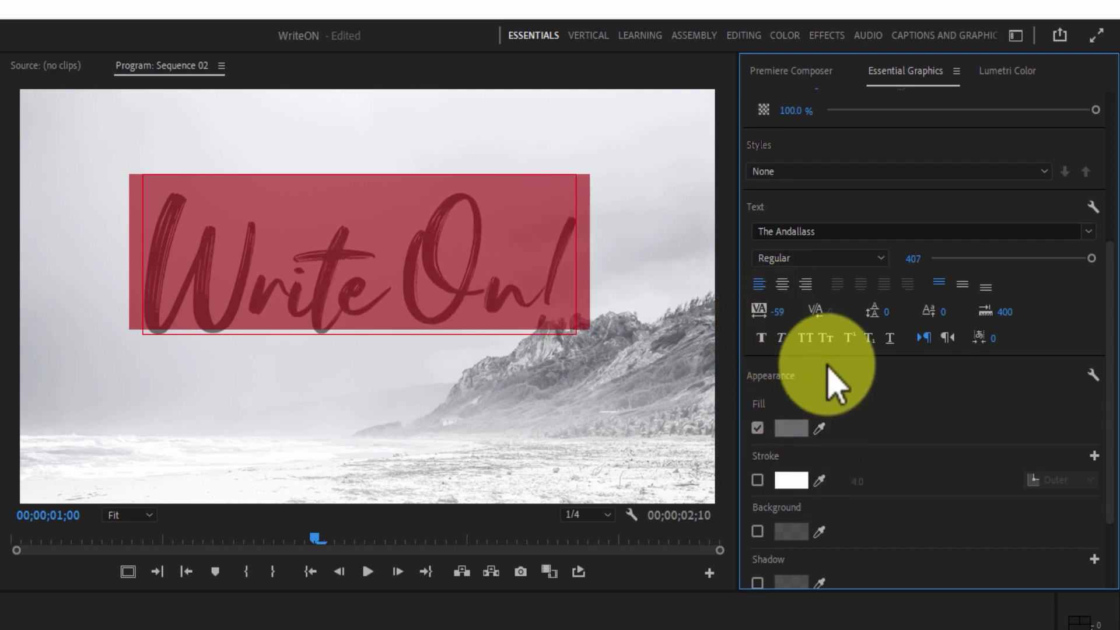
click(791, 426)
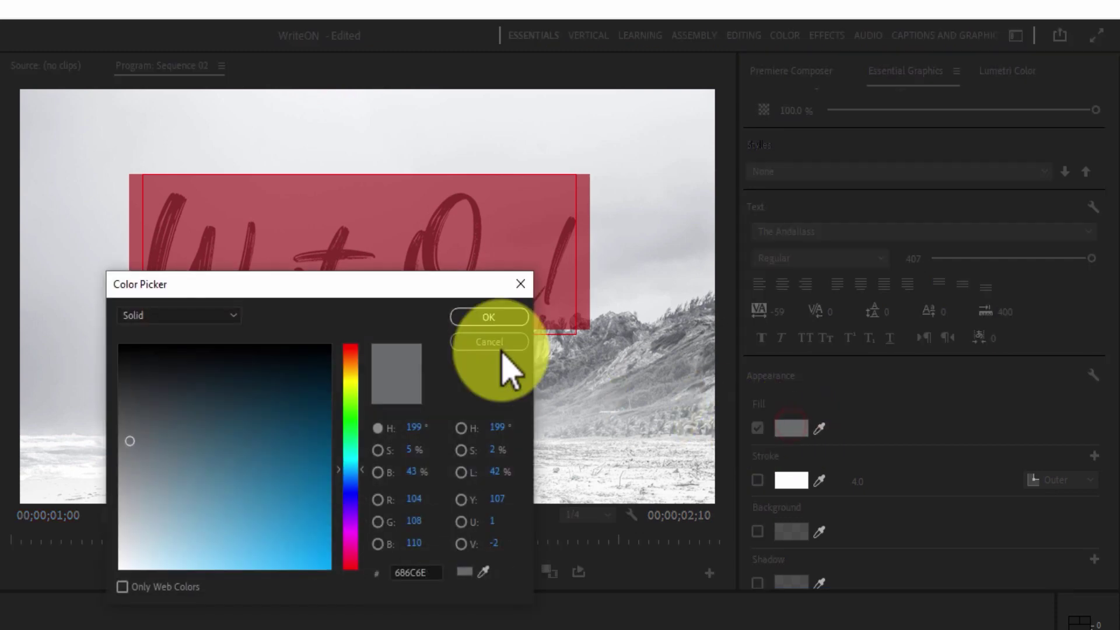
drag(425, 295, 729, 200)
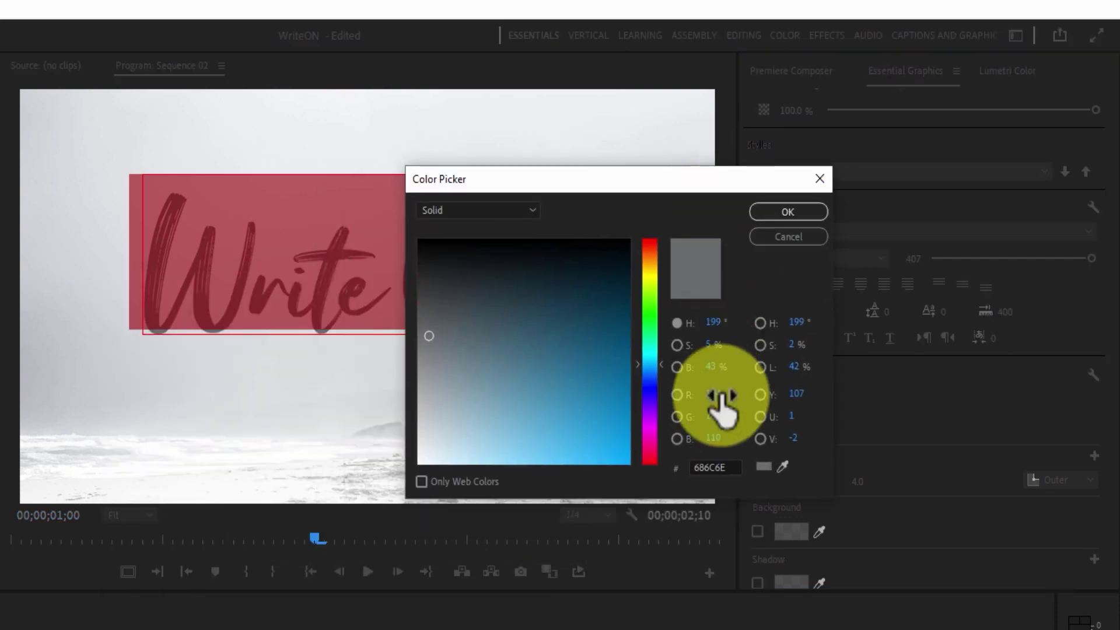
click(710, 466)
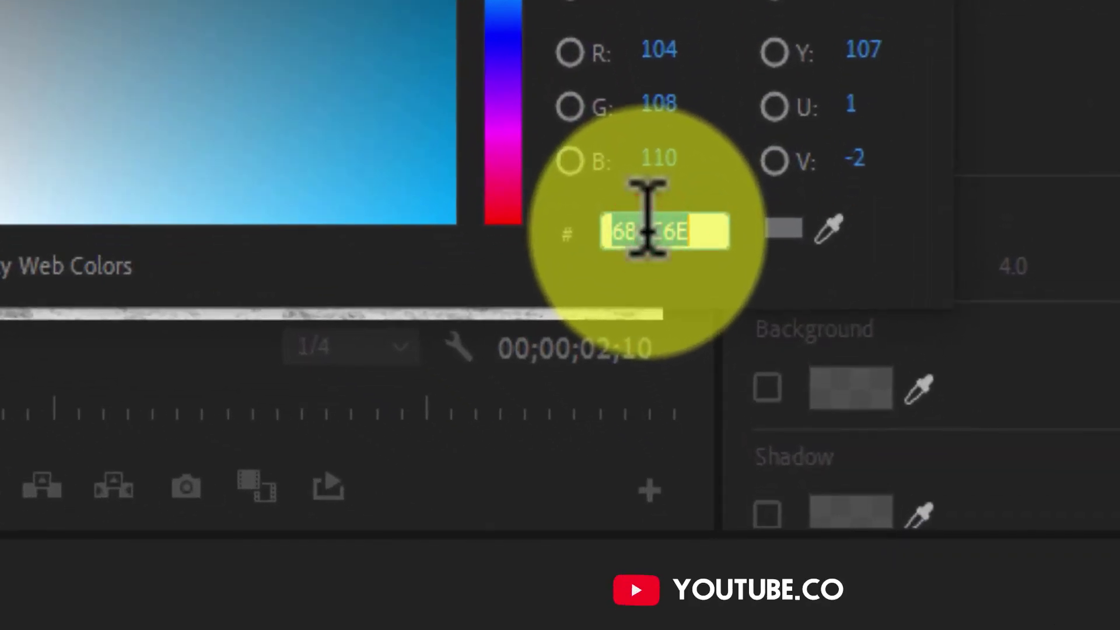
text(ff006c)
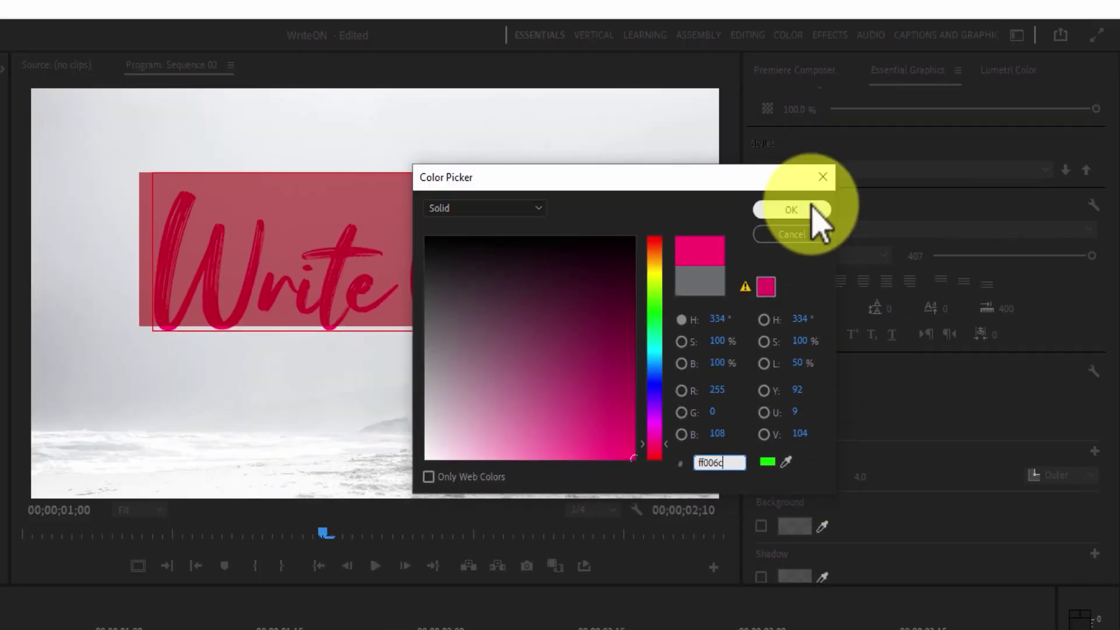
click(810, 208)
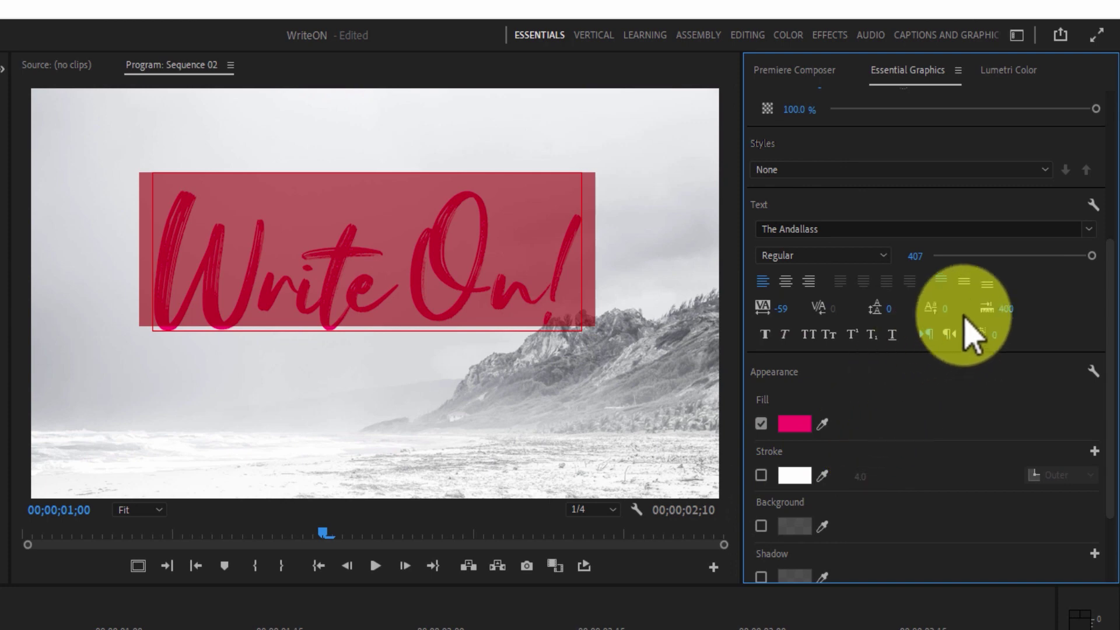
Increase the title's font size to 422 and apply faux bold to the whole text.
drag(914, 255, 924, 255)
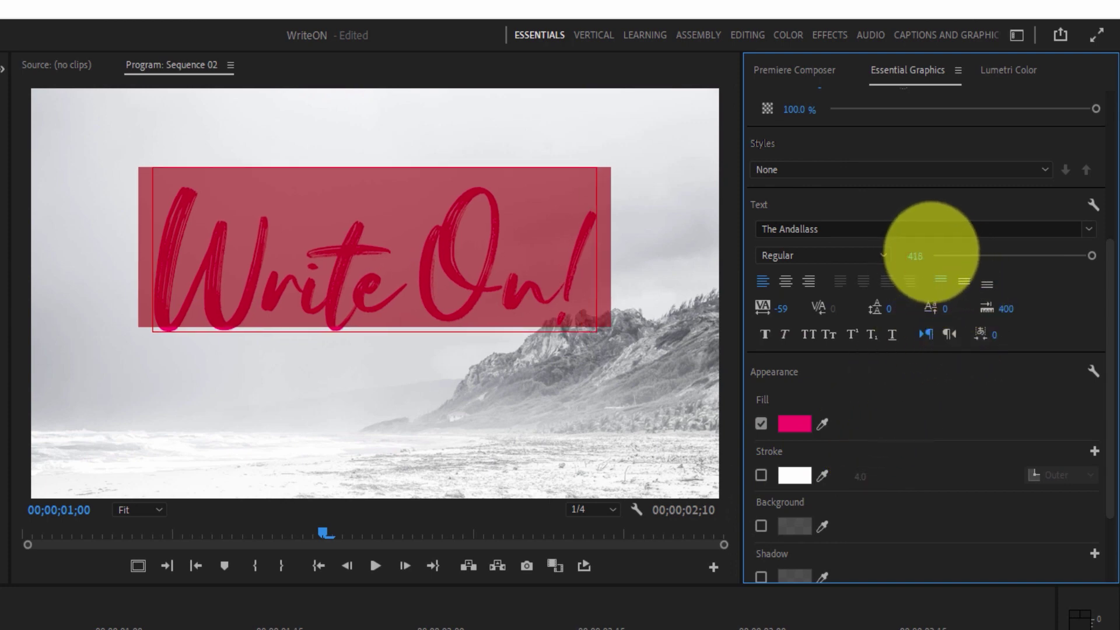
click(539, 260)
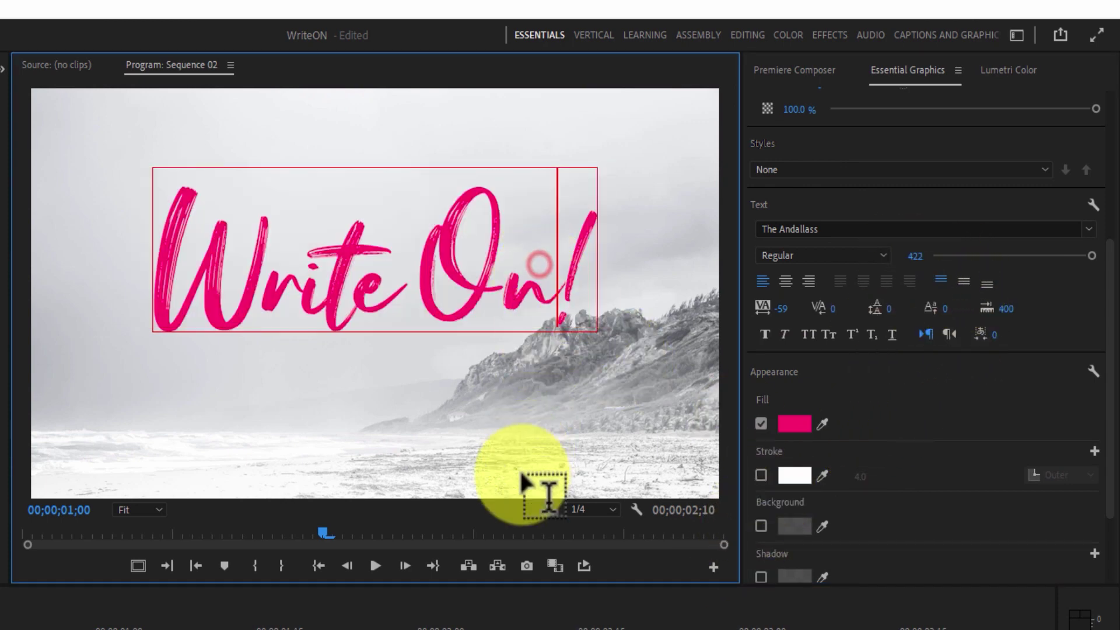
double_click(517, 257)
triple_click(558, 258)
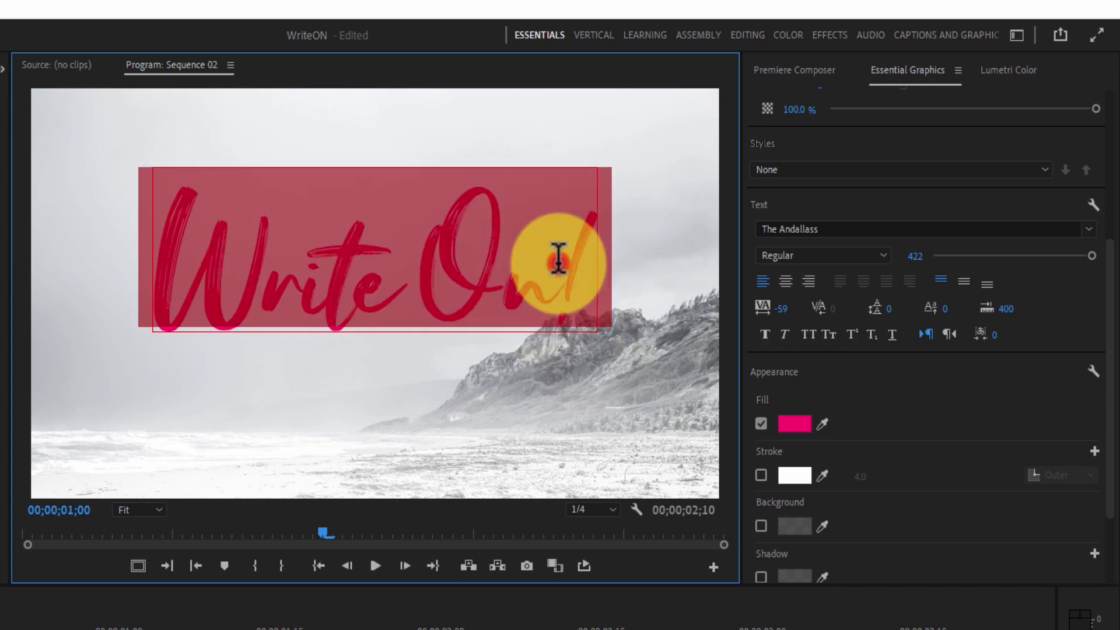
click(765, 334)
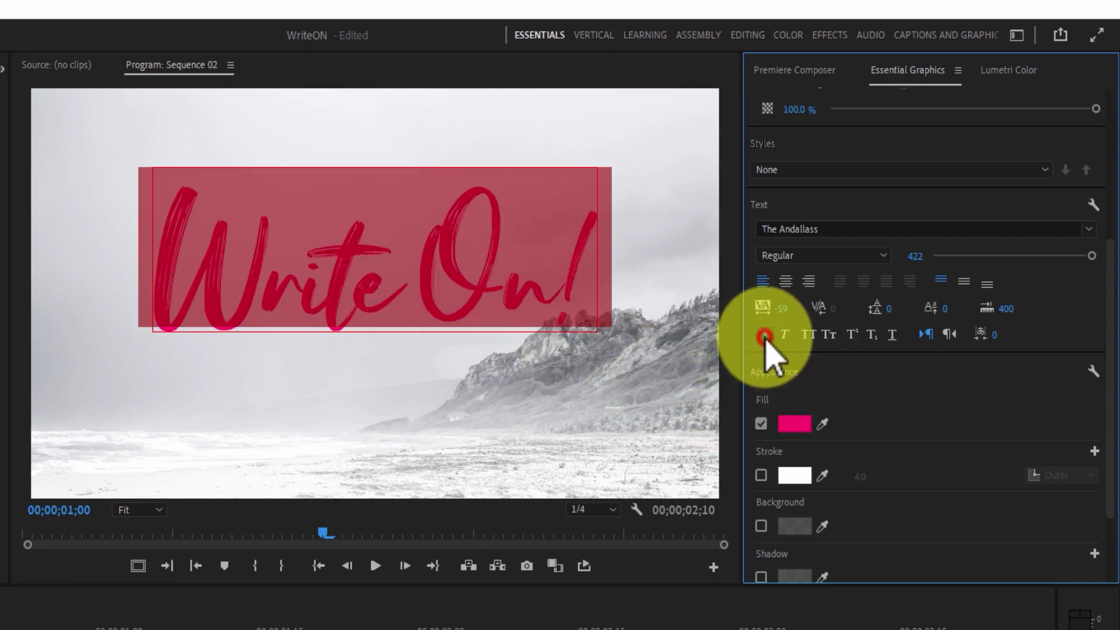
click(549, 284)
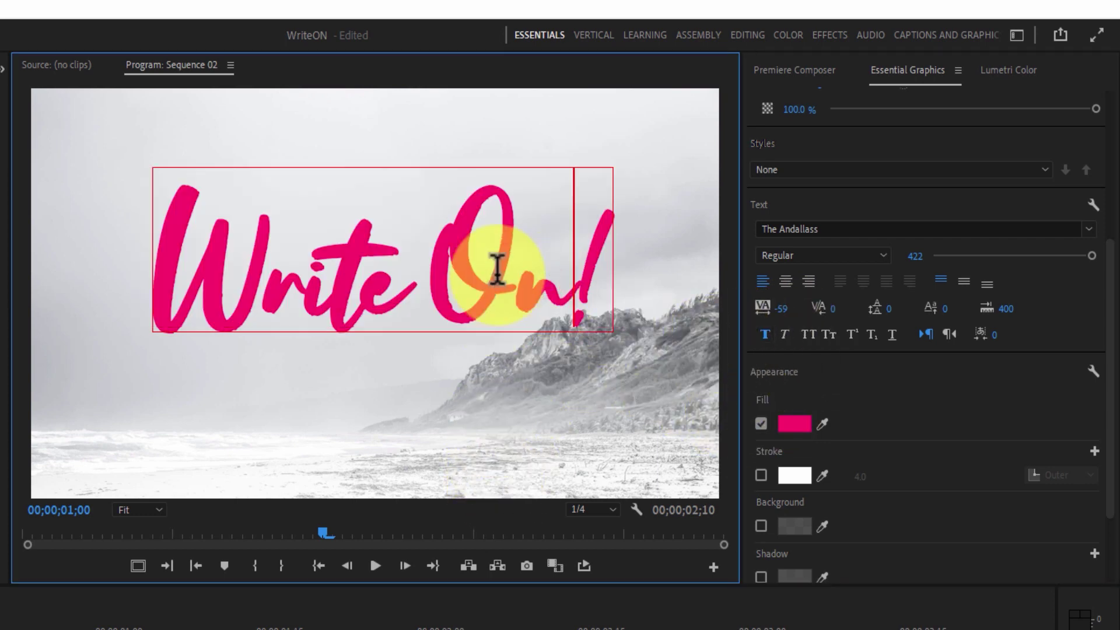
Add a white outer stroke to the whole "Write On!" title and set its width to 25.
triple_click(502, 245)
click(761, 475)
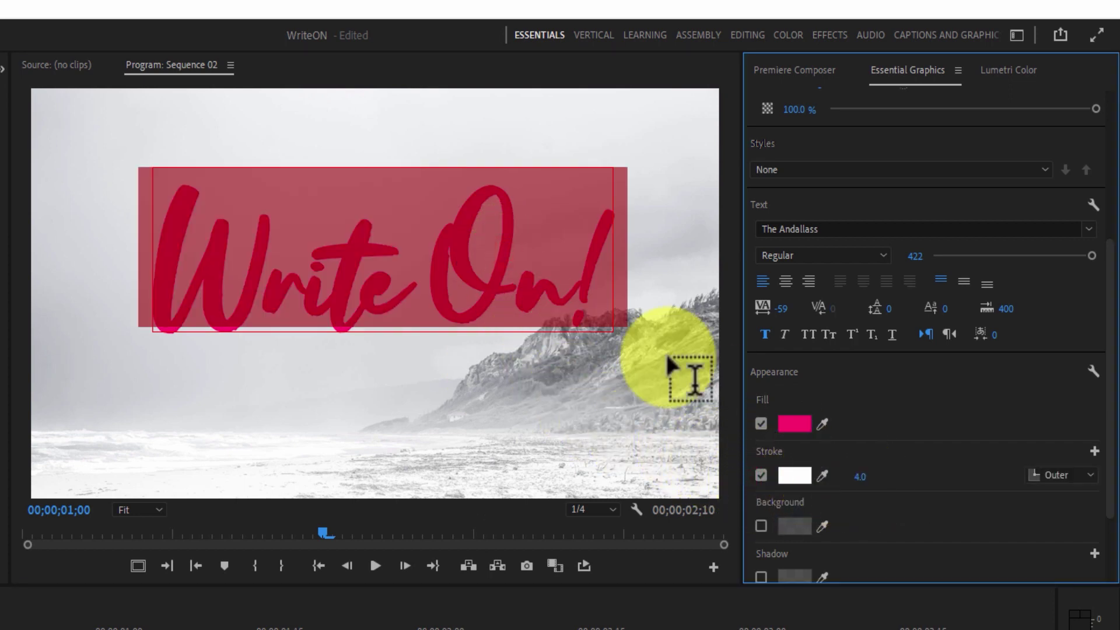
click(587, 287)
triple_click(524, 228)
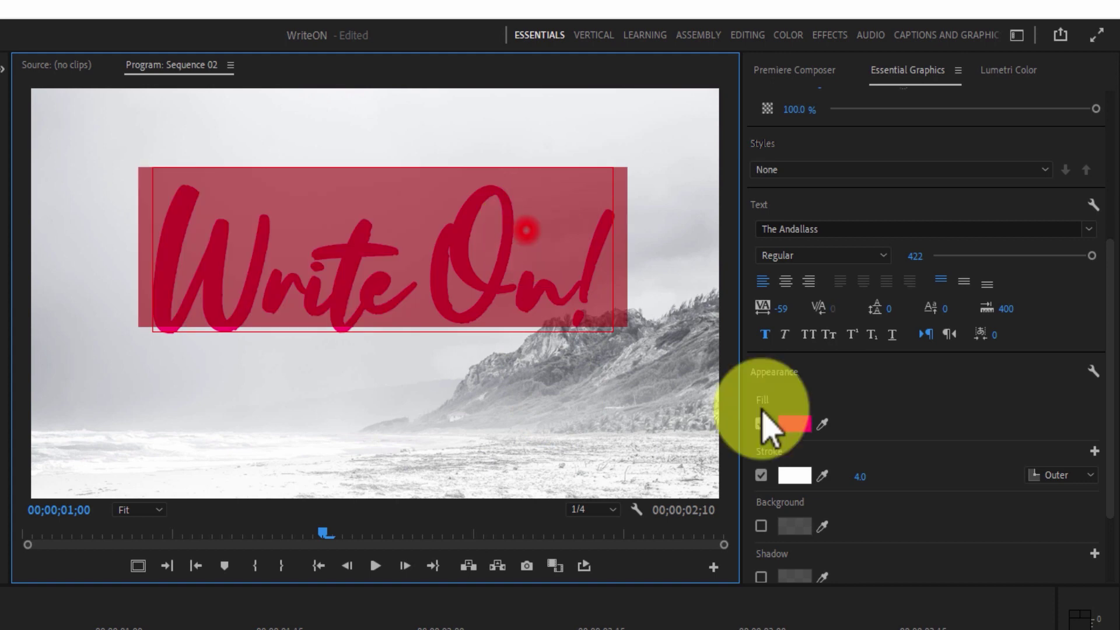
click(866, 477)
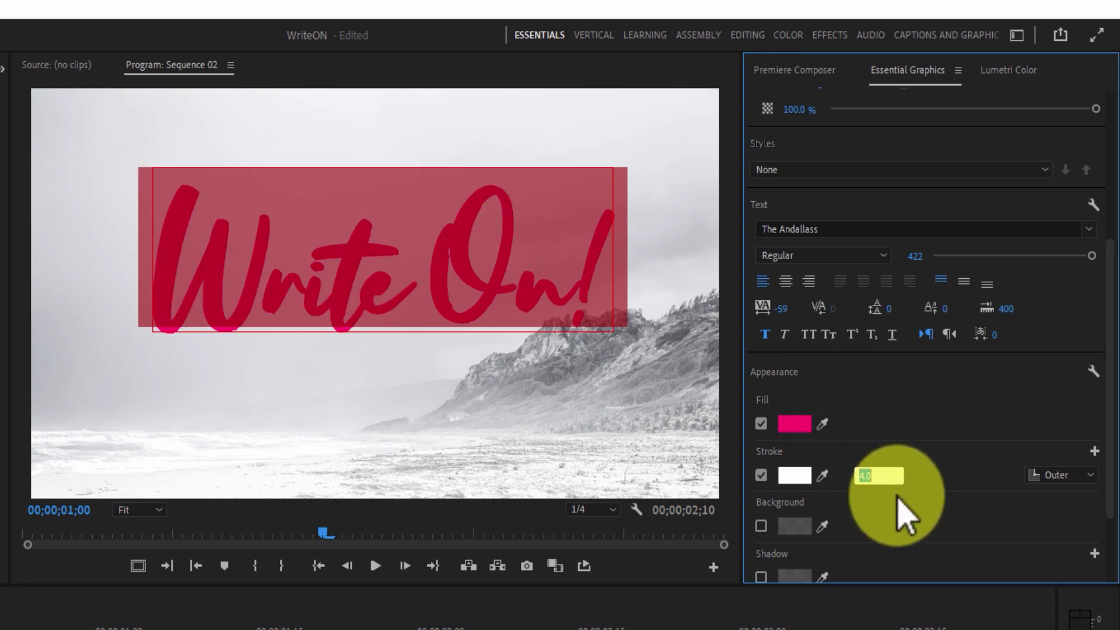
click(531, 322)
triple_click(481, 275)
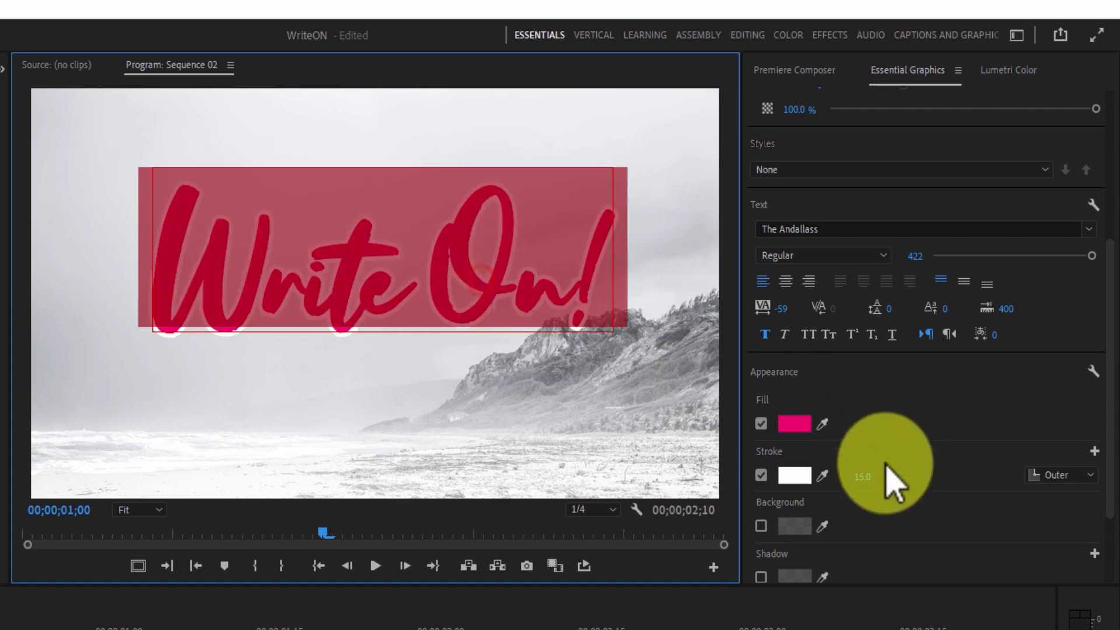
click(864, 478)
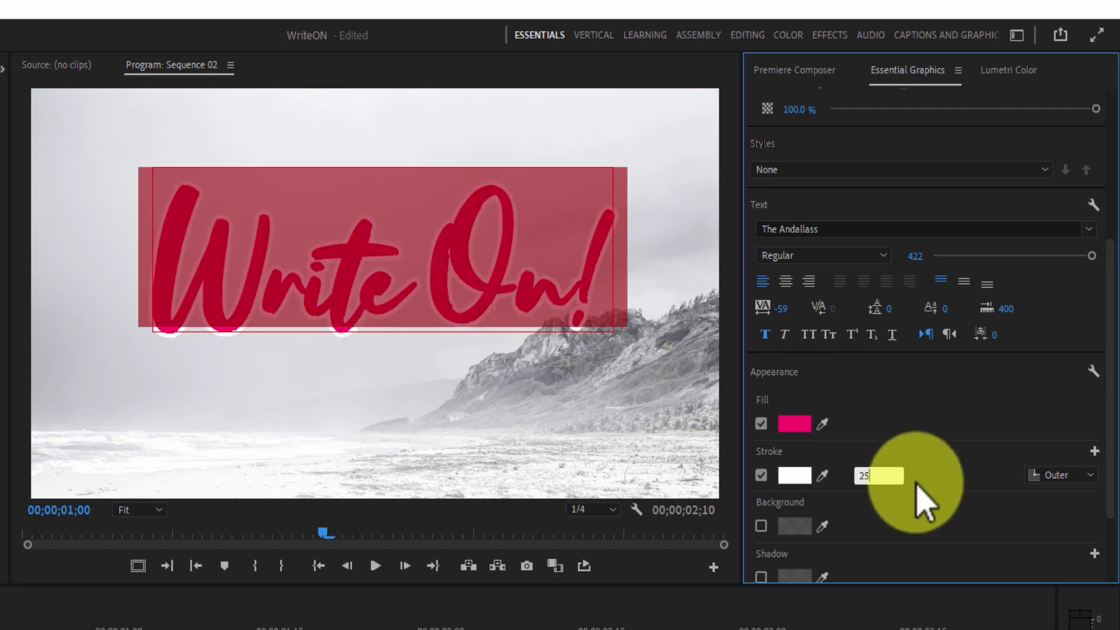
click(415, 426)
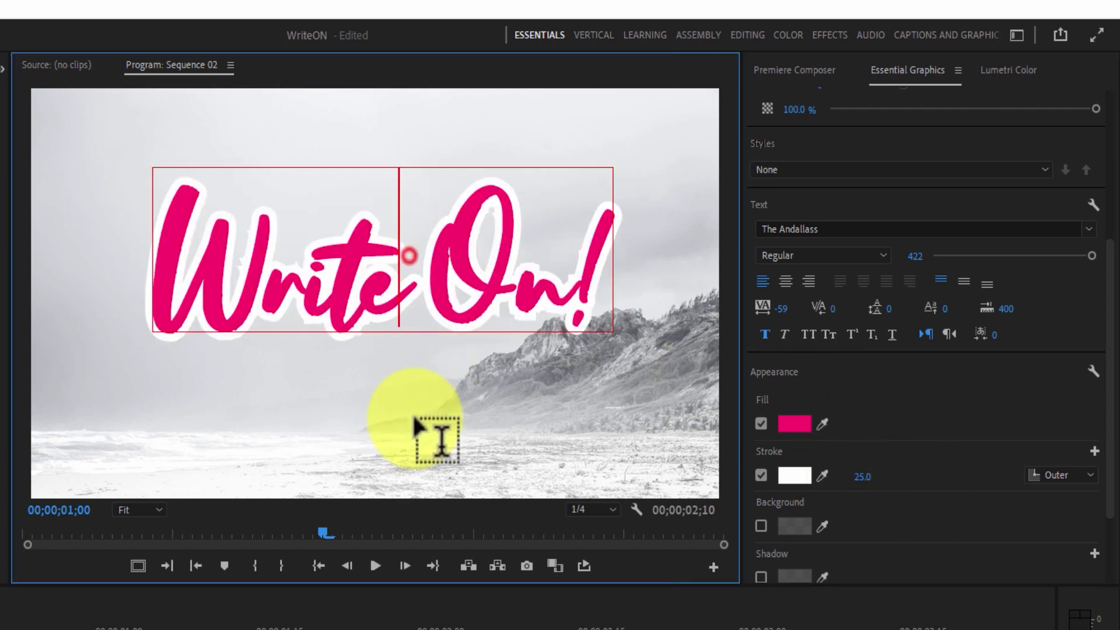
Move the title slightly right and down in the frame and loosen its tracking to -37.
key(Escape)
drag(487, 271, 492, 282)
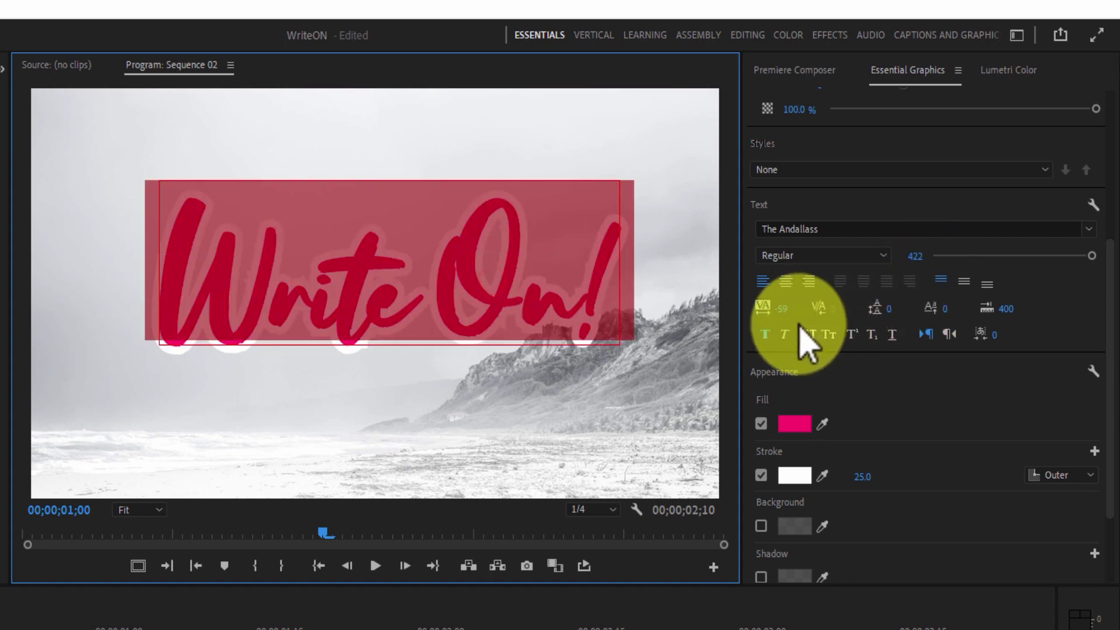
drag(784, 309, 825, 312)
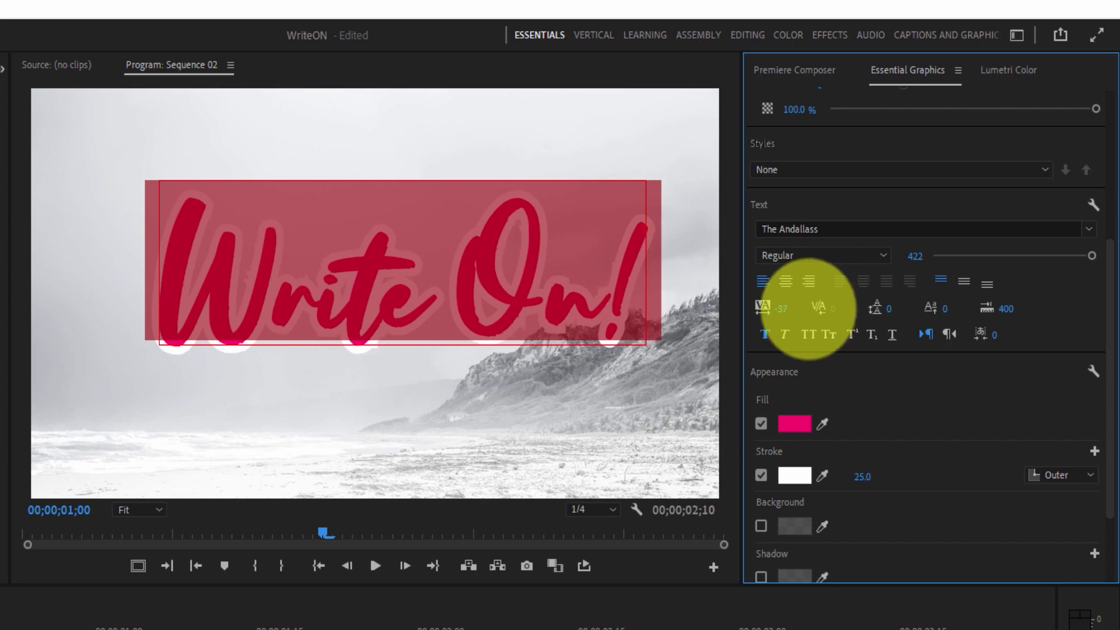
Increase the title's font size to 435 and shift the title slightly left to center it over the image.
click(918, 261)
drag(916, 258, 921, 256)
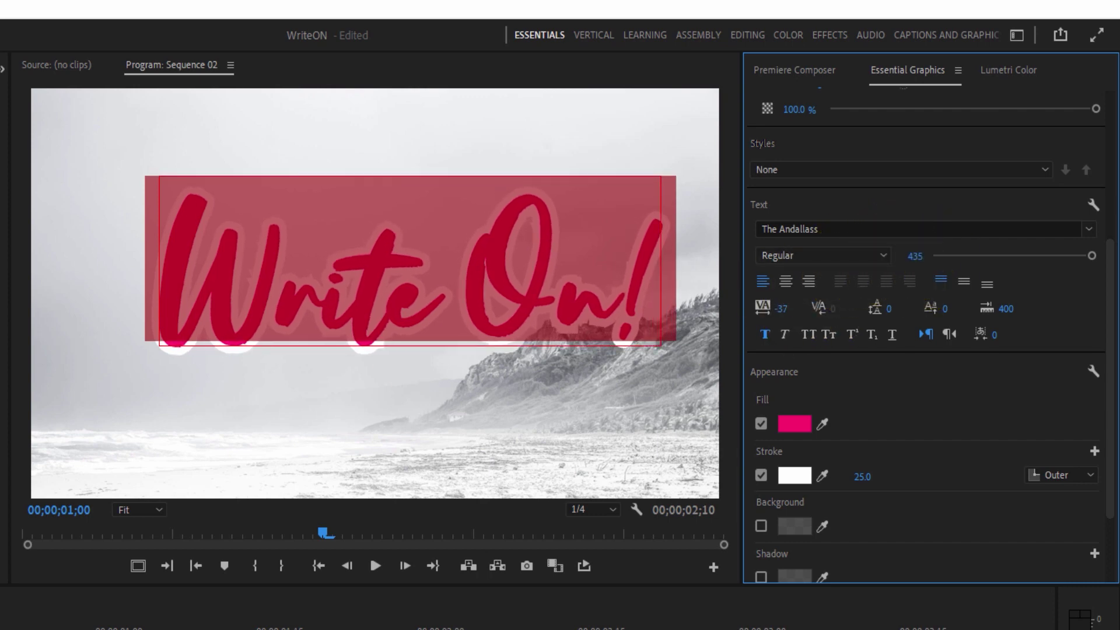
drag(497, 280, 482, 279)
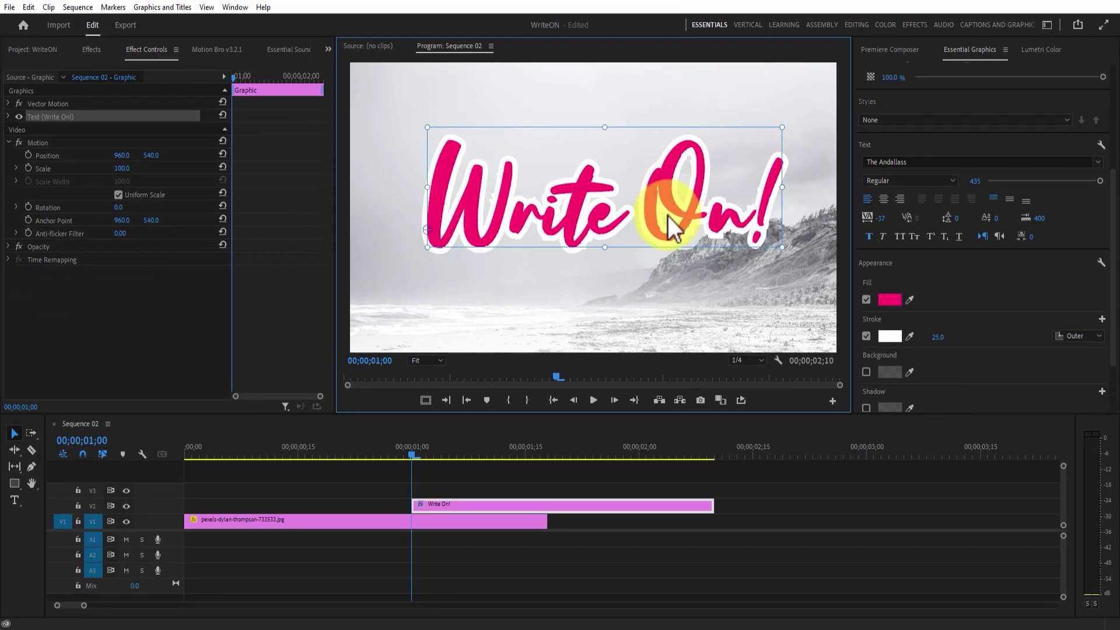
Move the "Write On!" clip to the start of the sequence and extend it to the end of the beach image clip.
drag(601, 505, 341, 497)
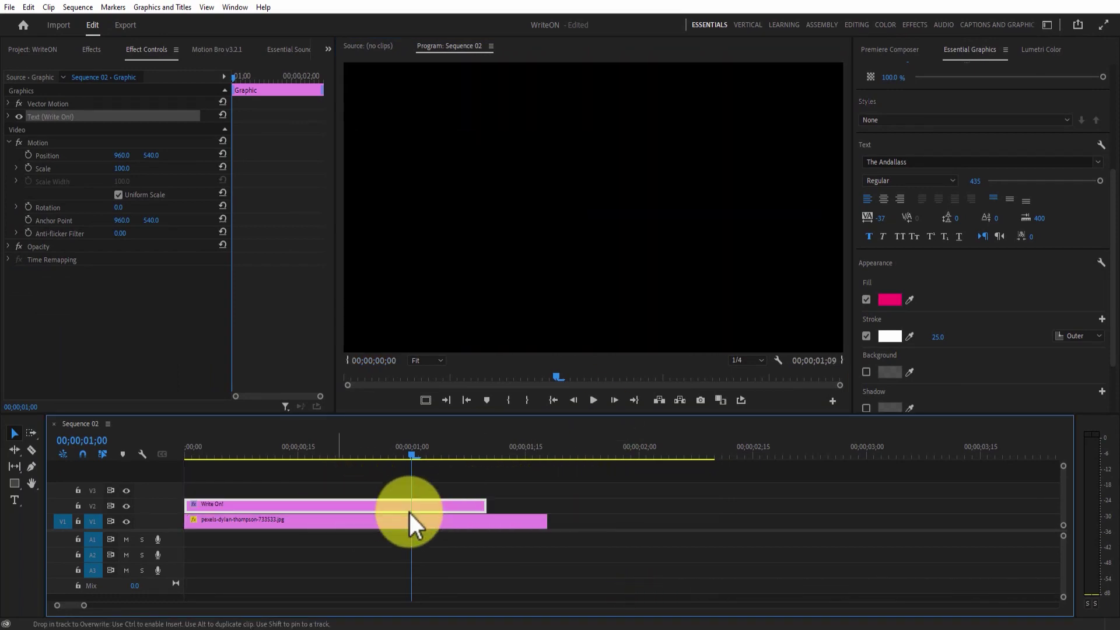
drag(491, 505, 548, 505)
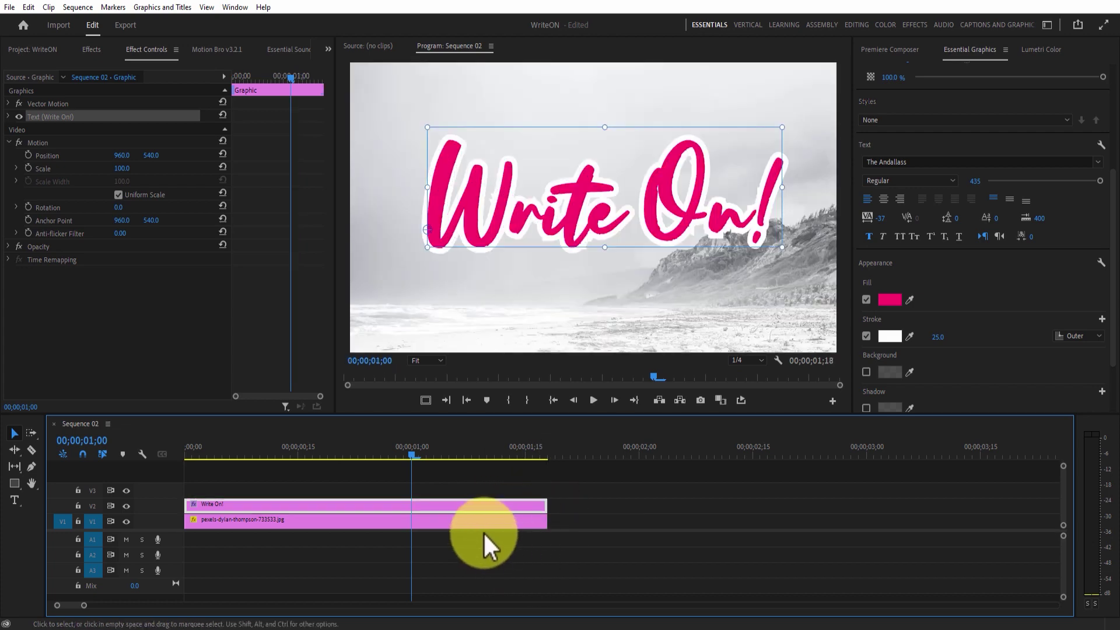
click(397, 502)
Apply the FI: Shape Flow video transition from Film Impact Smart Tools to the start of the "Write On!" clip.
click(93, 49)
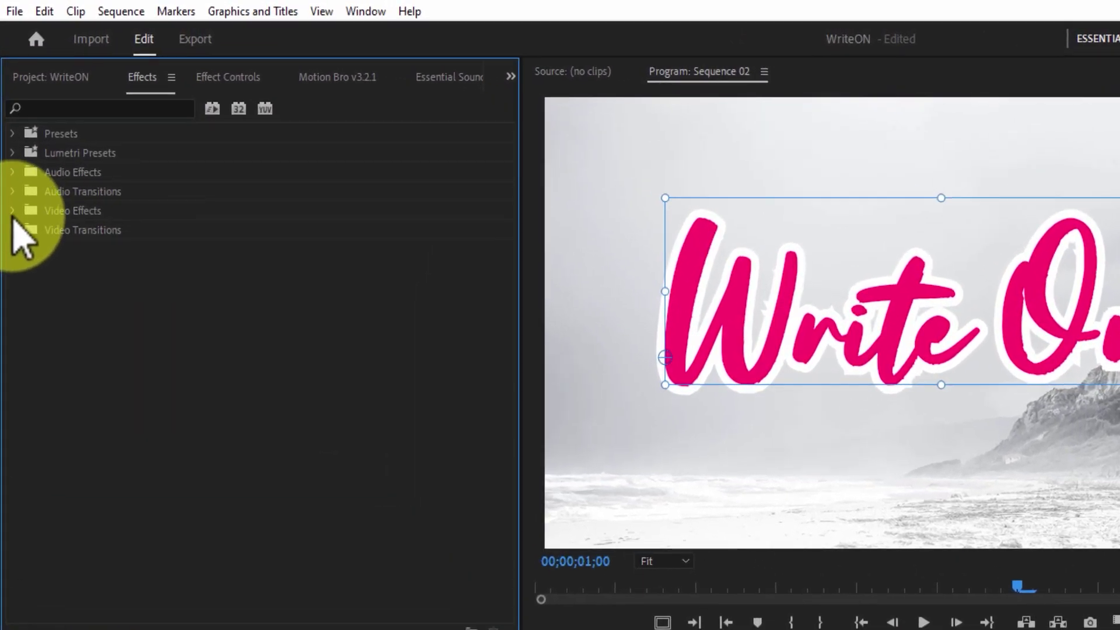
click(13, 231)
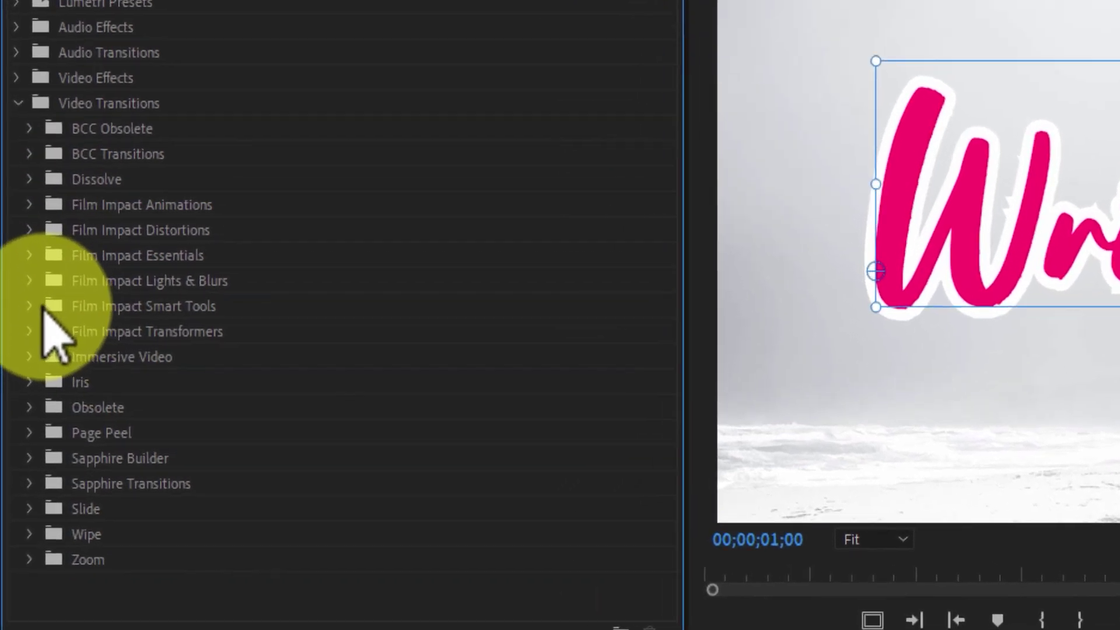
click(22, 383)
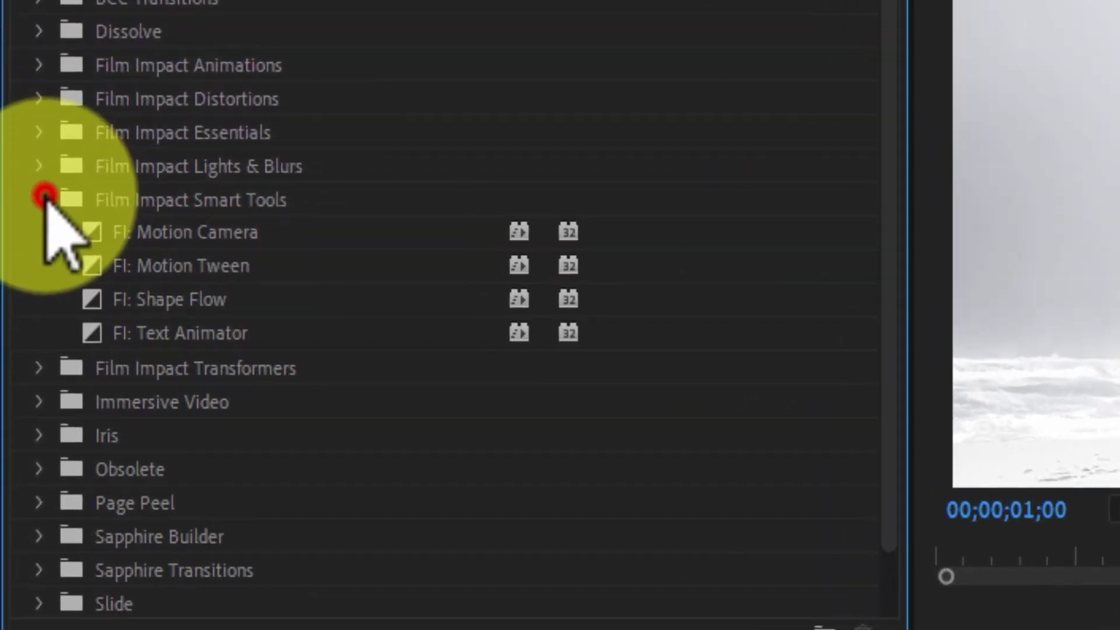
click(180, 277)
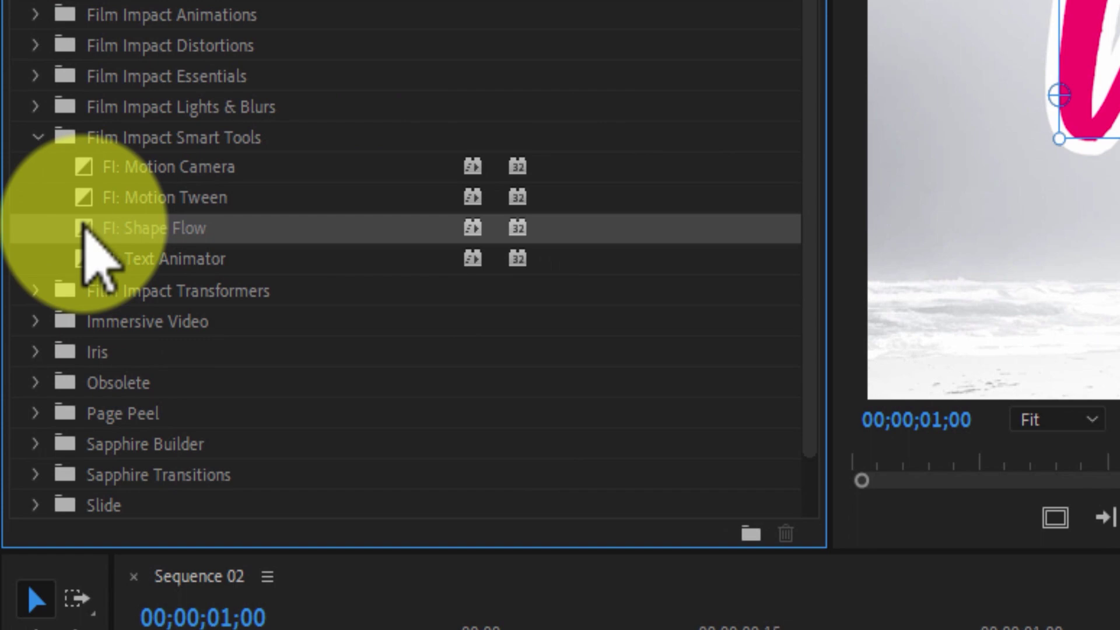
drag(85, 227, 457, 629)
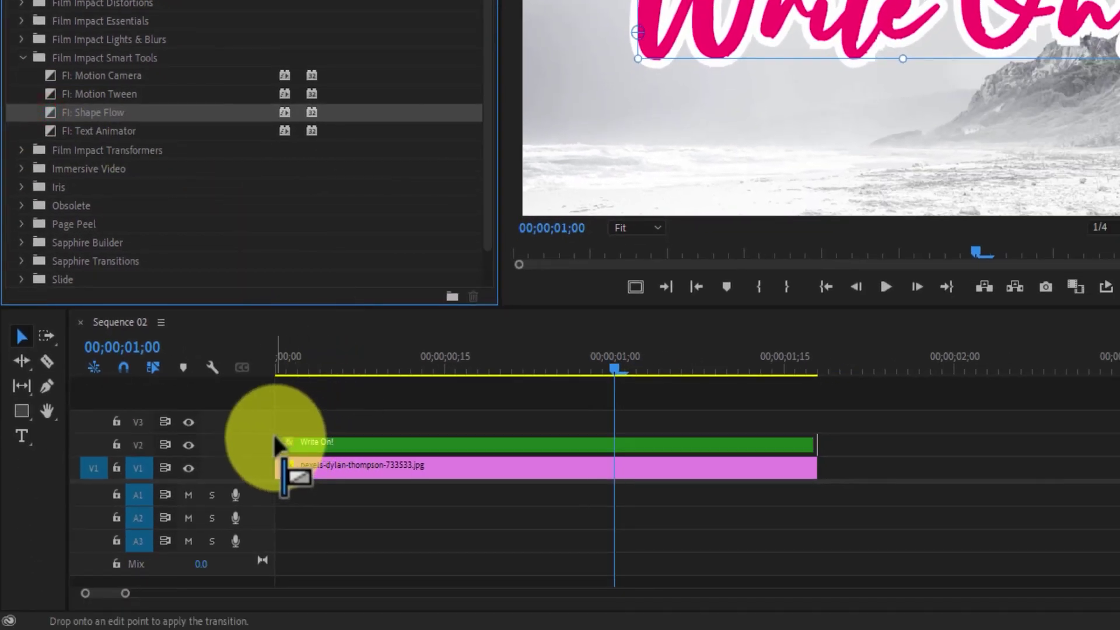
drag(273, 432, 332, 438)
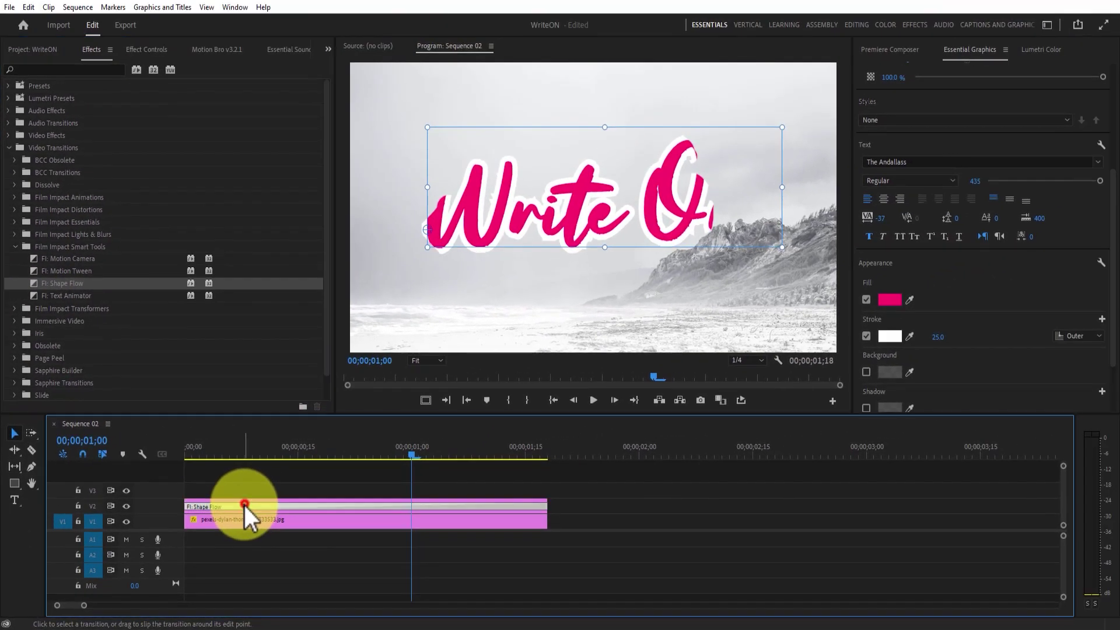
Scrub through the sequence to preview the Shape Flow transition on the title.
click(256, 499)
drag(383, 453, 311, 454)
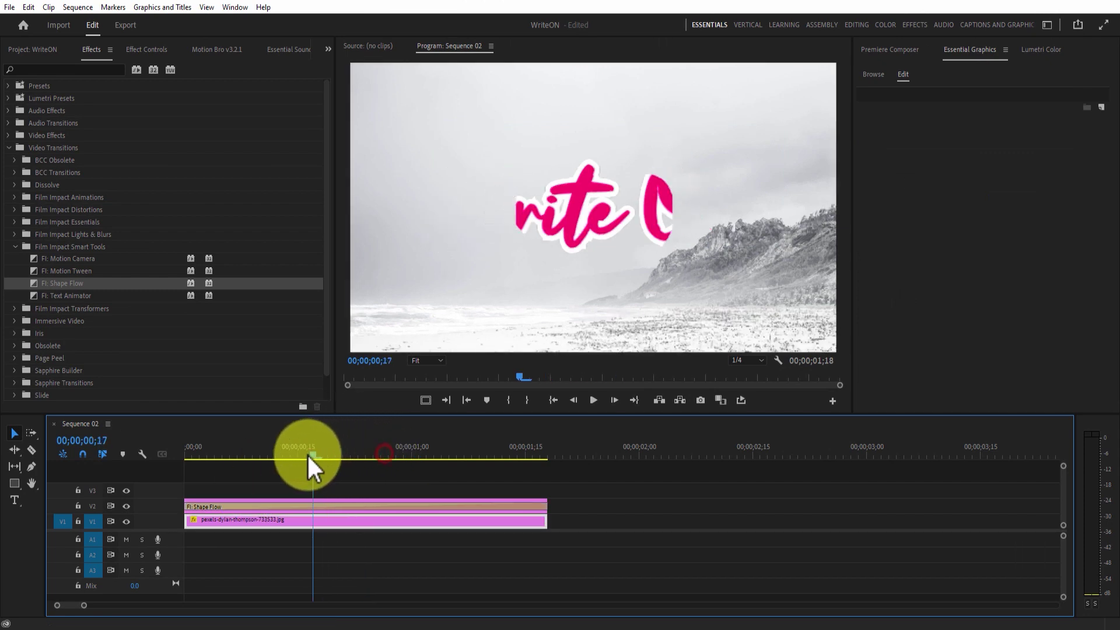
drag(225, 453, 381, 473)
Set the Shape Flow transition's start point, Point 1, to 6.0, 36.0 and preview the reveal.
click(330, 504)
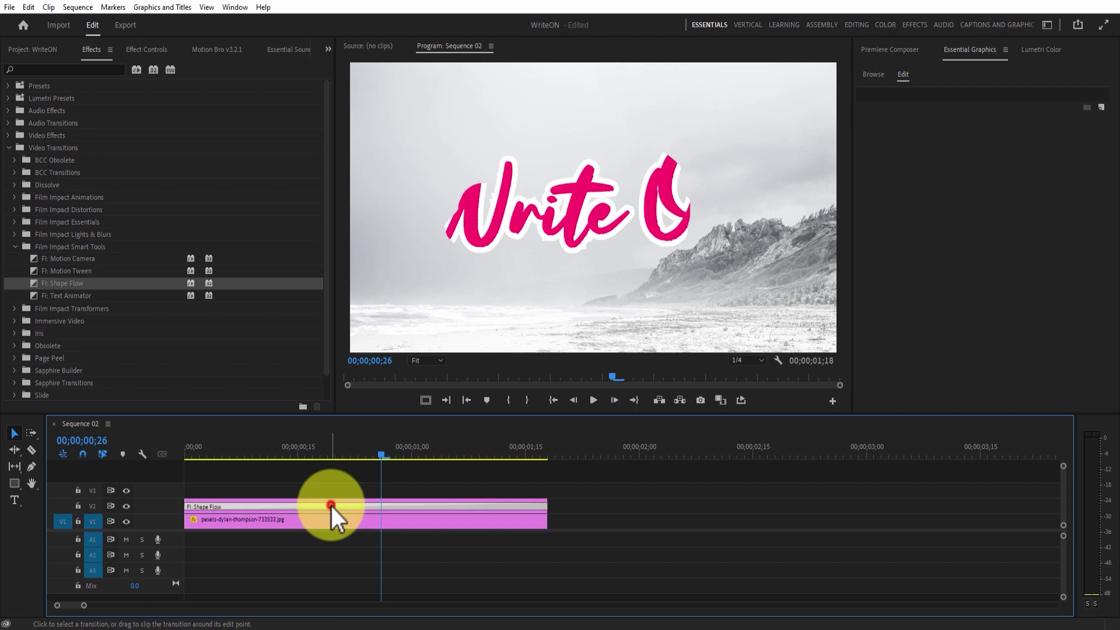
click(133, 44)
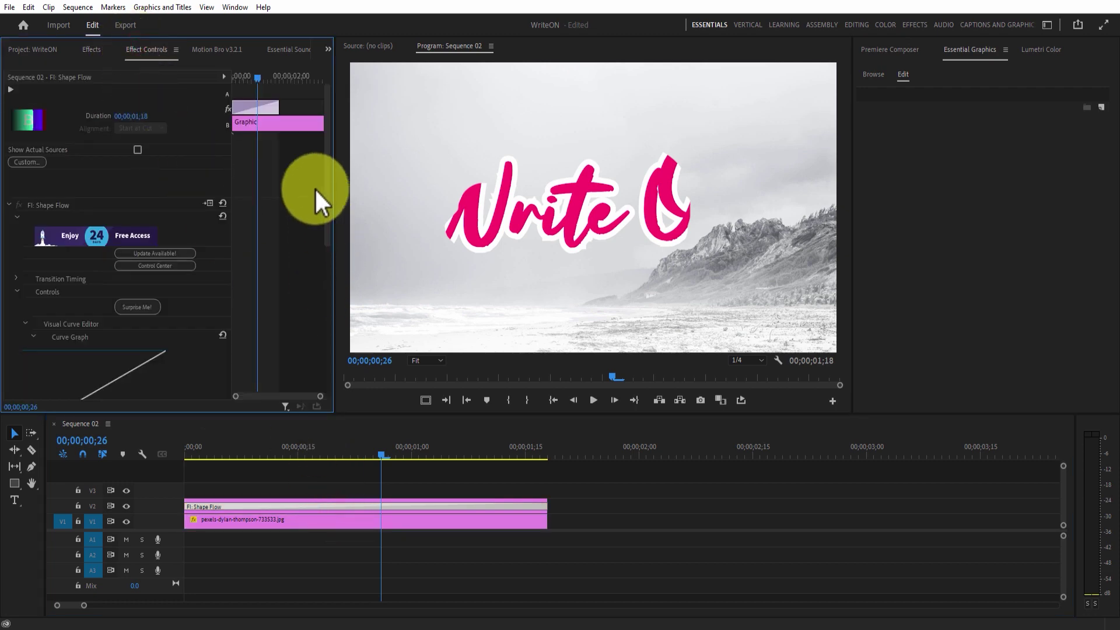
drag(327, 145, 345, 280)
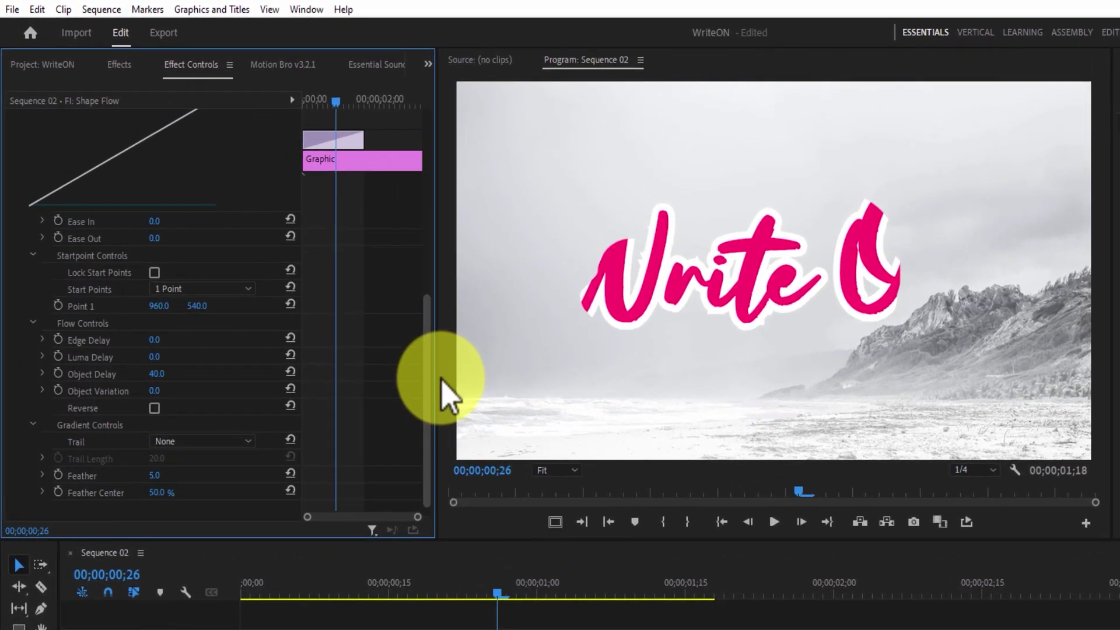
mouse_move(160, 302)
mouse_down()
mouse_move(17, 303)
mouse_move(245, 303)
mouse_move(74, 303)
mouse_move(166, 303)
mouse_move(212, 318)
mouse_move(150, 295)
mouse_move(137, 295)
mouse_move(163, 300)
mouse_move(75, 300)
mouse_move(87, 301)
mouse_up()
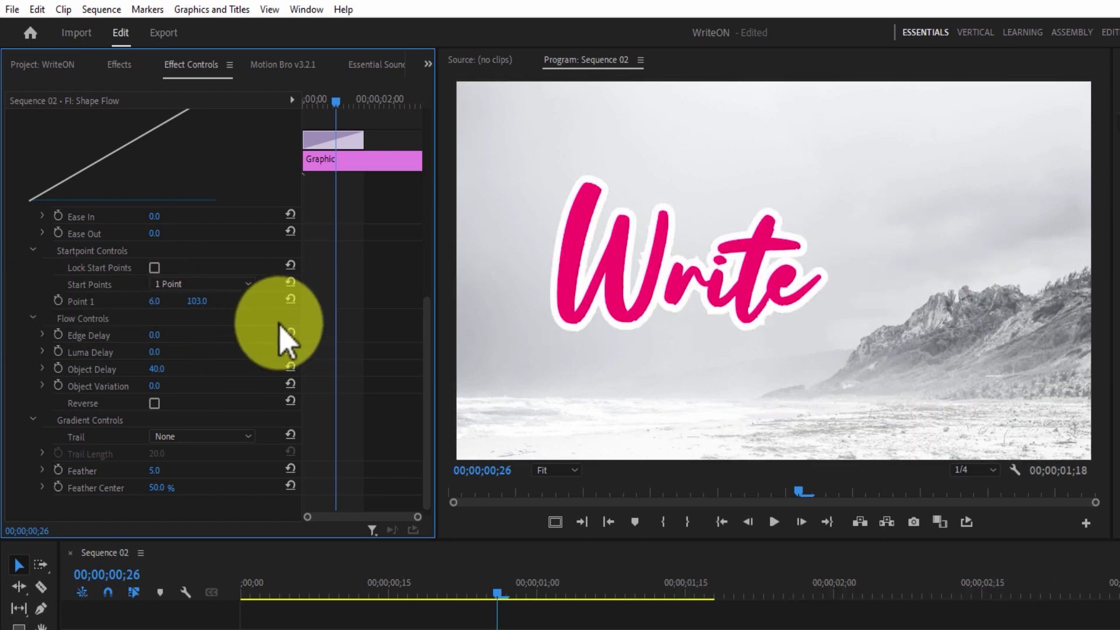
drag(201, 308, 155, 303)
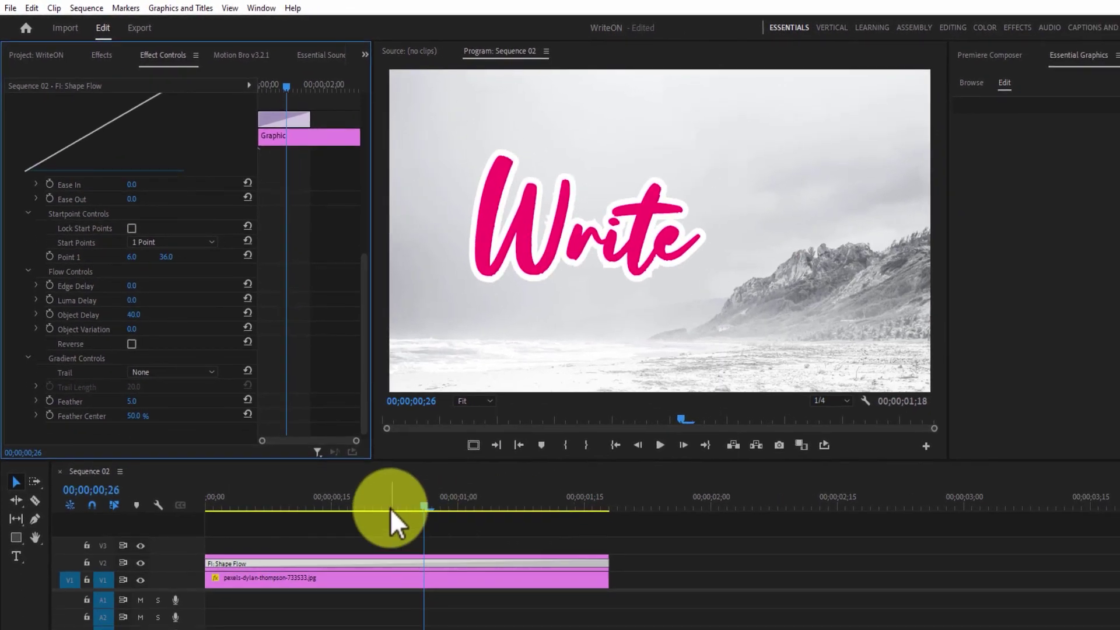
drag(391, 509, 424, 505)
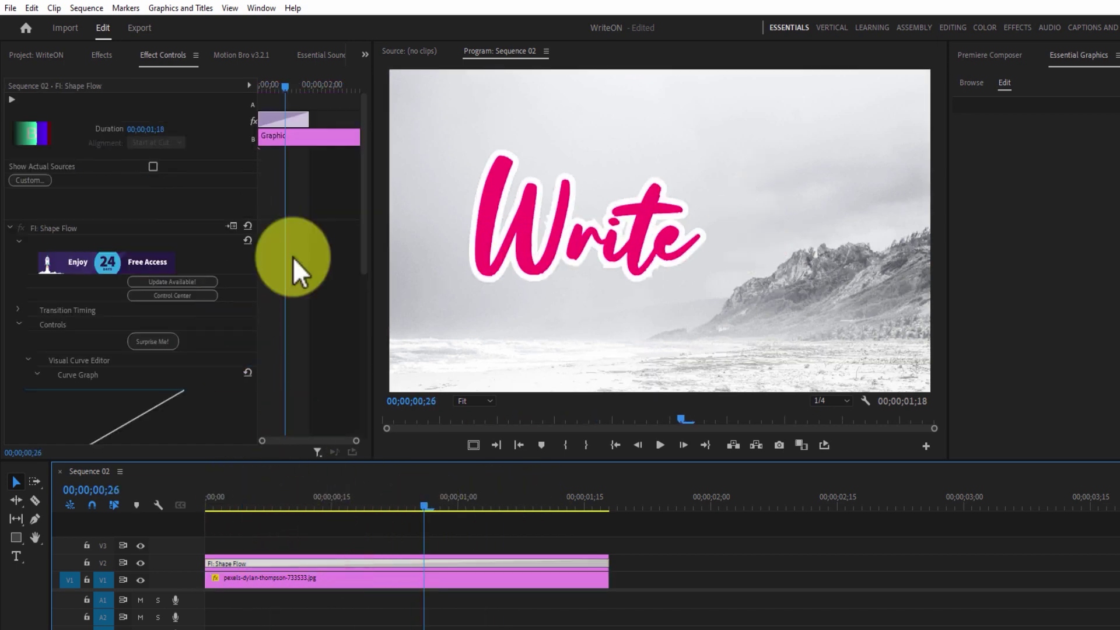
Set the Shape Flow transition's Luma Delay to 100.
drag(365, 167, 373, 345)
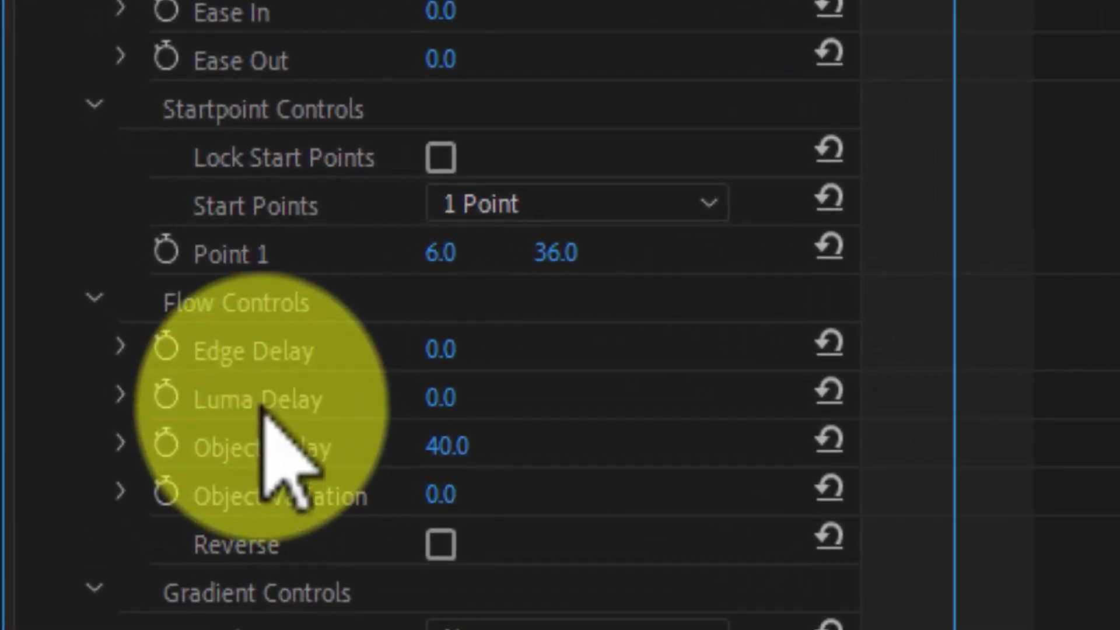
drag(439, 399, 516, 402)
drag(284, 367, 365, 370)
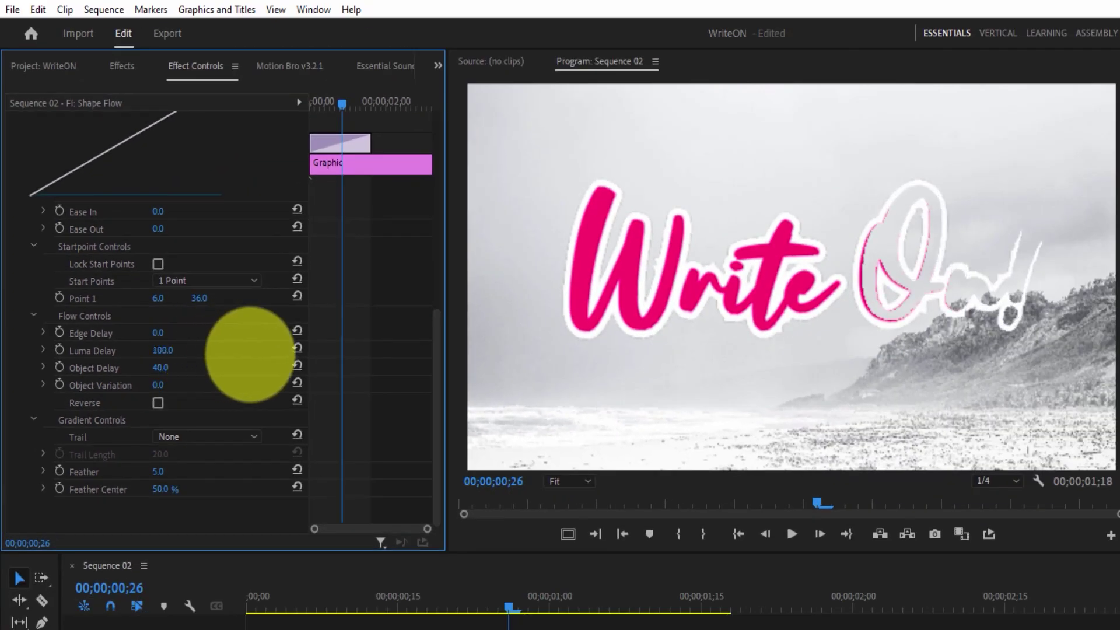
drag(251, 354, 162, 360)
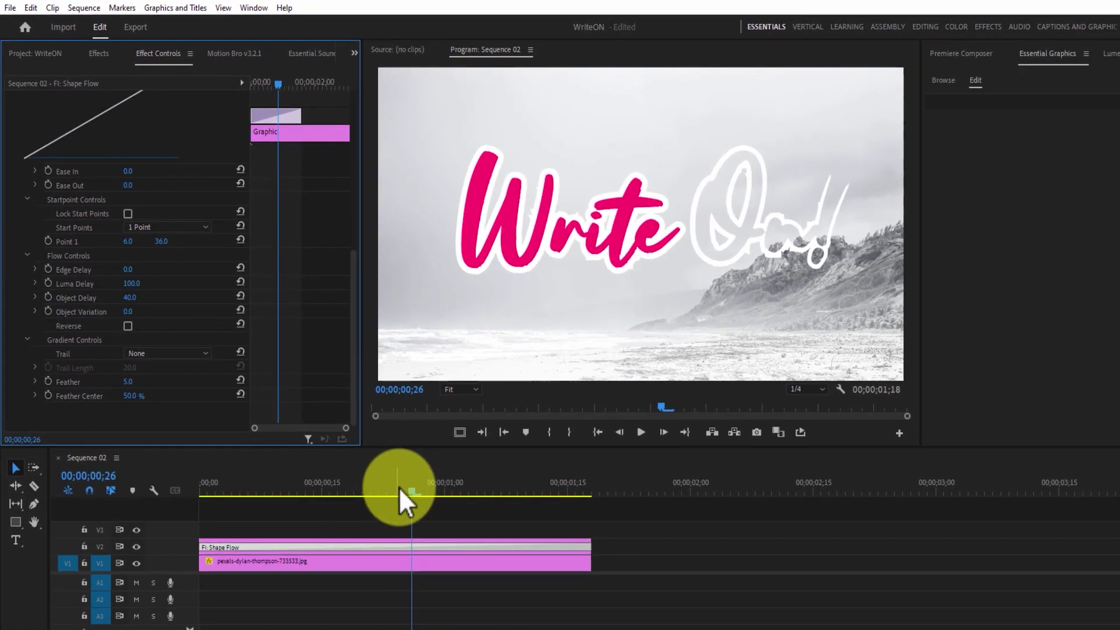
Play the sequence from the beginning and scrub around the one-second mark to review the write-on animation.
click(473, 601)
drag(382, 487, 382, 520)
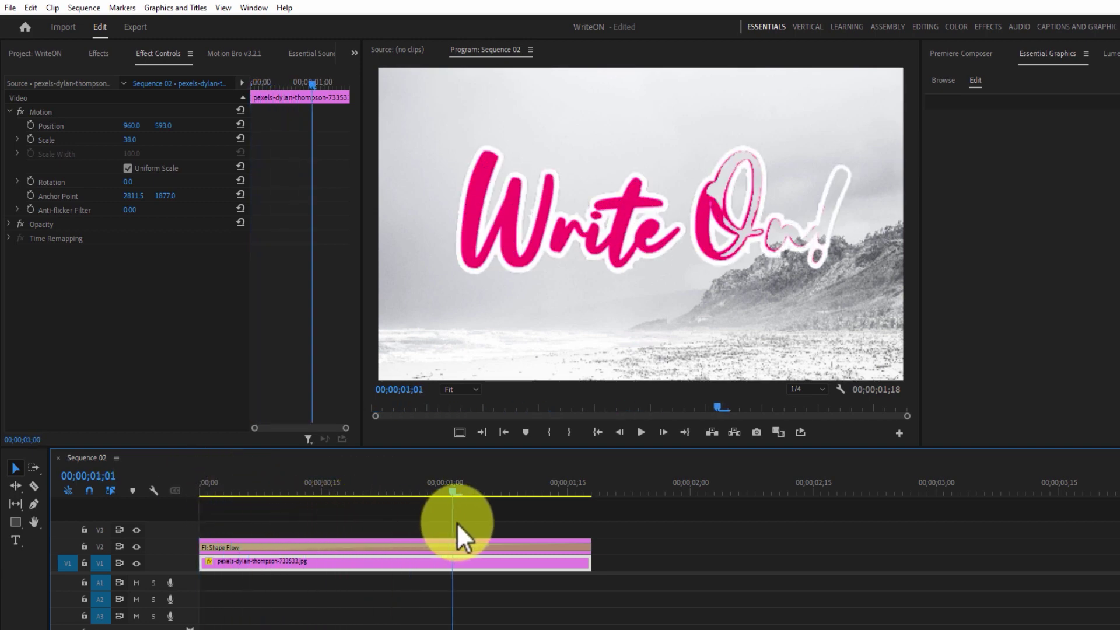
drag(488, 525, 199, 503)
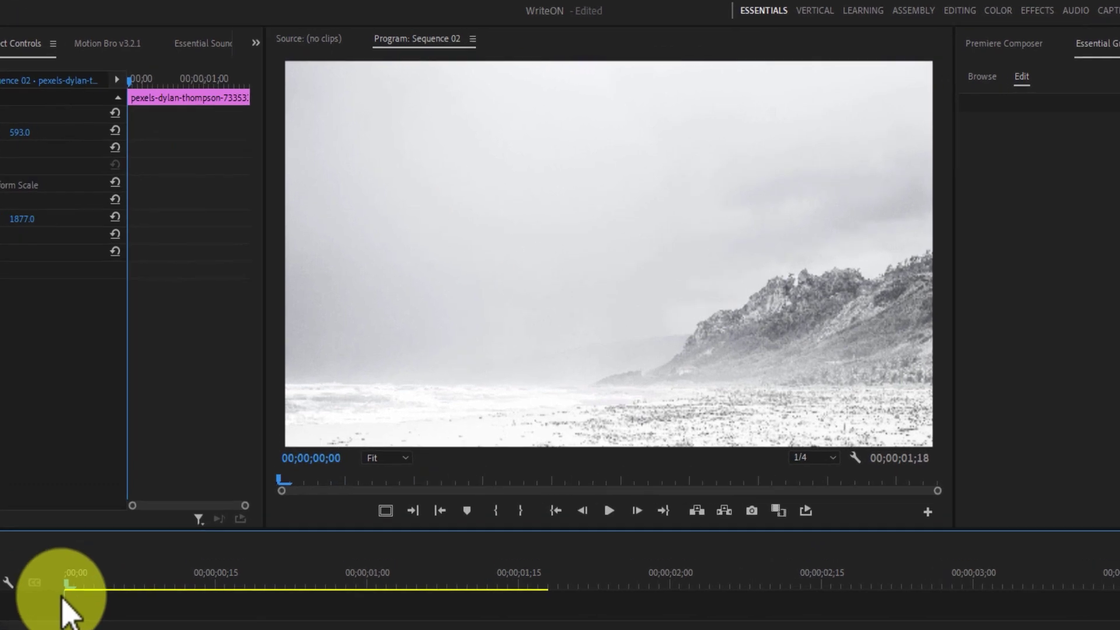
key(space)
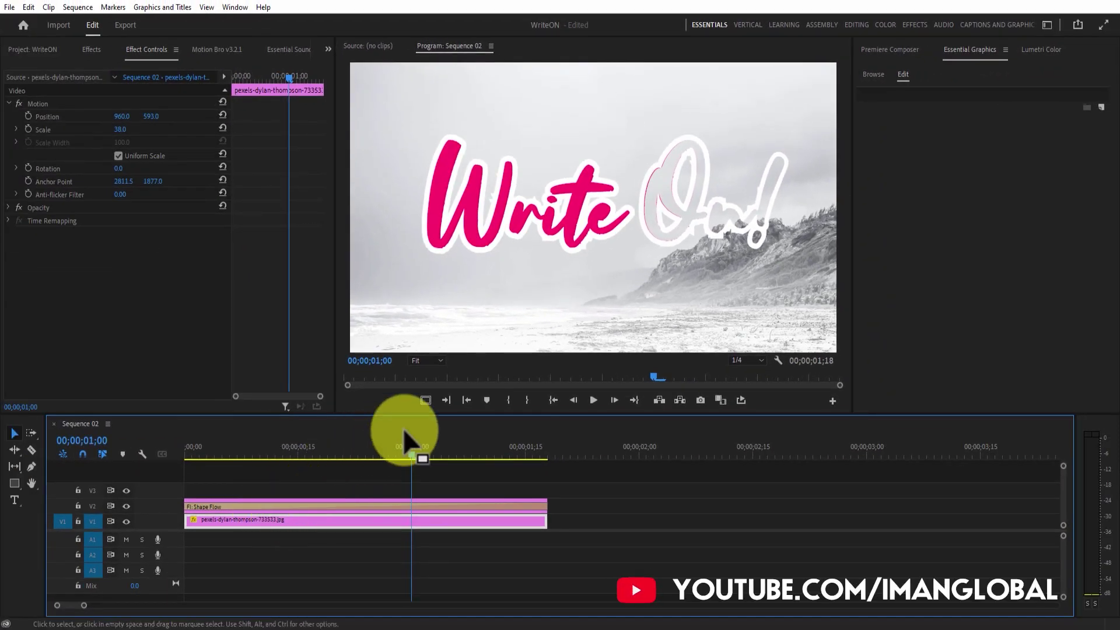
drag(412, 453, 448, 456)
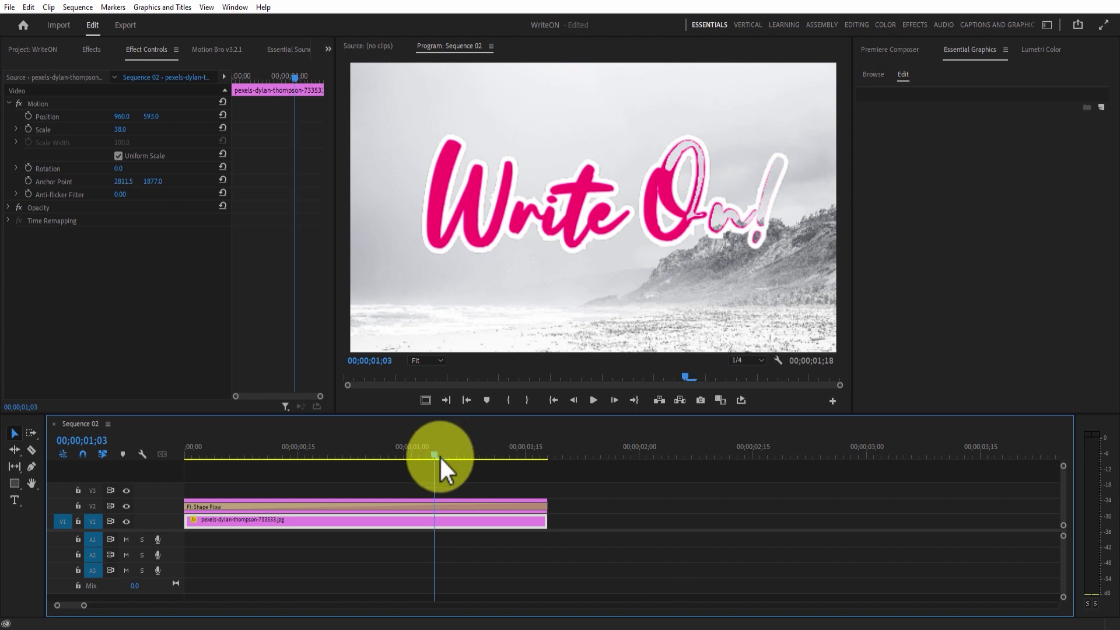